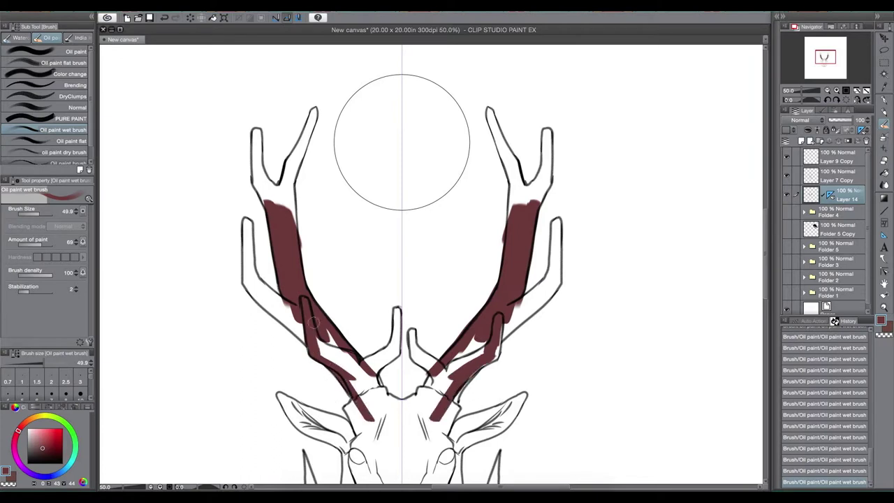
- Fill the antlers' lower branches and inner tines with flat reddish brown and erase the colour spilling past the line art
mouse_move(248, 223)
mouse_down()
mouse_move(247, 264)
mouse_move(310, 349)
mouse_up()
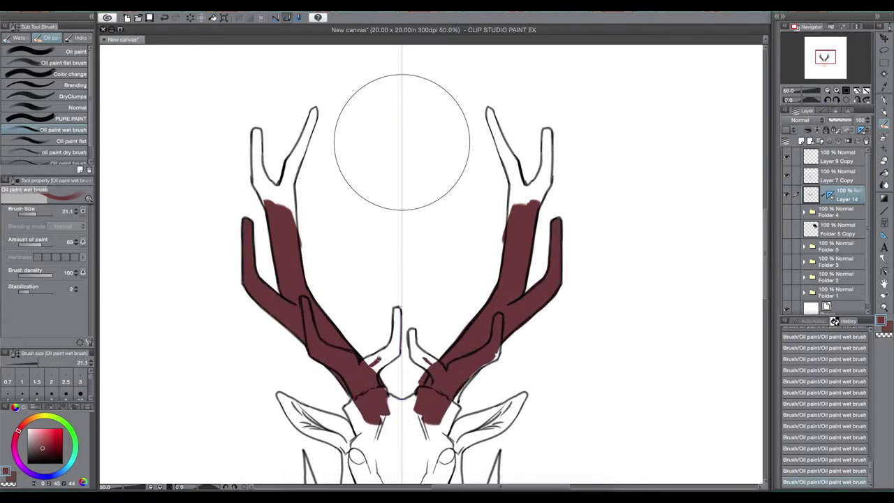
mouse_move(391, 329)
mouse_down()
mouse_move(381, 360)
mouse_move(370, 363)
mouse_up()
key(e)
mouse_move(396, 311)
mouse_down()
mouse_move(389, 346)
mouse_move(403, 339)
mouse_up()
key(bracketright)
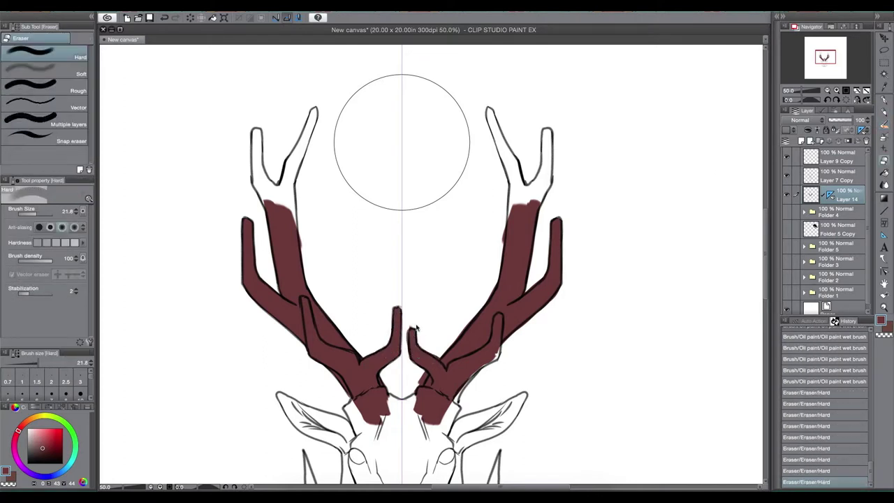
- Fill the upper forks and tips of both antlers with the reddish brown base colour
key(b)
mouse_move(256, 130)
mouse_down()
mouse_move(259, 176)
mouse_move(281, 203)
mouse_up()
mouse_move(255, 137)
mouse_down()
mouse_move(254, 179)
mouse_move(297, 158)
mouse_move(287, 210)
mouse_up()
drag(490, 112, 500, 148)
- Fill the deer's whole head and neck with the reddish brown base colour, using a smaller brush near the edges
drag(498, 335, 499, 133)
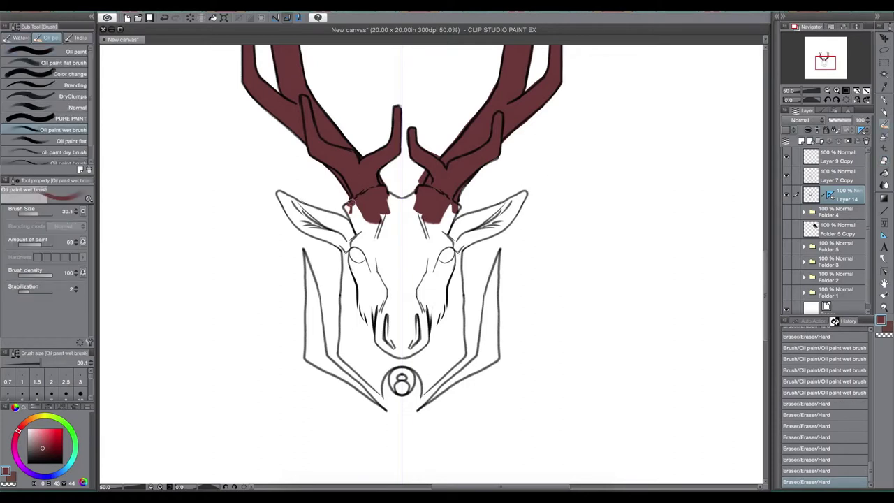
mouse_move(363, 203)
mouse_down()
mouse_move(371, 258)
mouse_move(391, 210)
mouse_up()
drag(391, 293, 363, 335)
drag(377, 296, 402, 353)
key(bracketleft)
mouse_move(345, 245)
mouse_down()
mouse_move(352, 360)
mouse_move(365, 371)
mouse_up()
key(bracketleft)
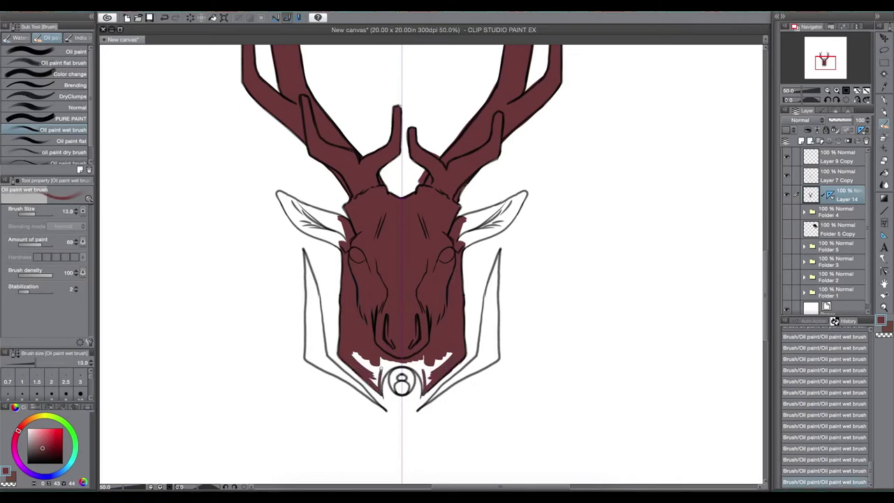
key(bracketleft)
- Fill both ears with the reddish brown base colour and erase the spill around the ears and antlers
drag(287, 203, 302, 223)
key(e)
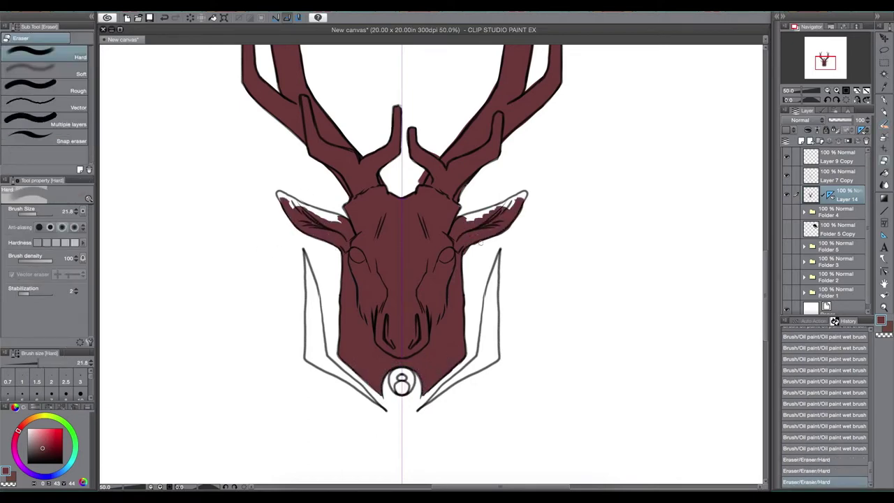
key(b)
key(e)
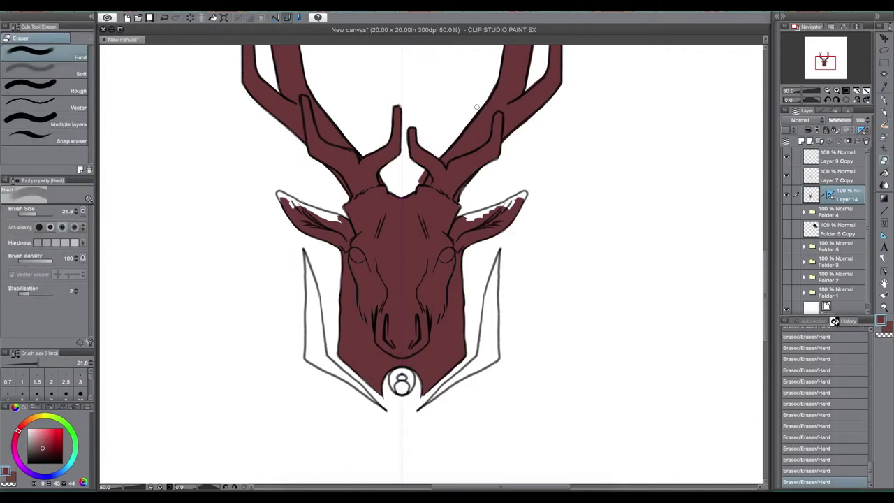
key(b)
drag(339, 220, 300, 202)
- Fill the blade shapes beside the neck and the round medallion below the chin with reddish brown, cleaning up their edges
mouse_move(494, 267)
mouse_down()
mouse_move(495, 358)
mouse_move(499, 259)
mouse_move(484, 298)
mouse_move(495, 355)
mouse_move(438, 362)
mouse_up()
key(p)
key(e)
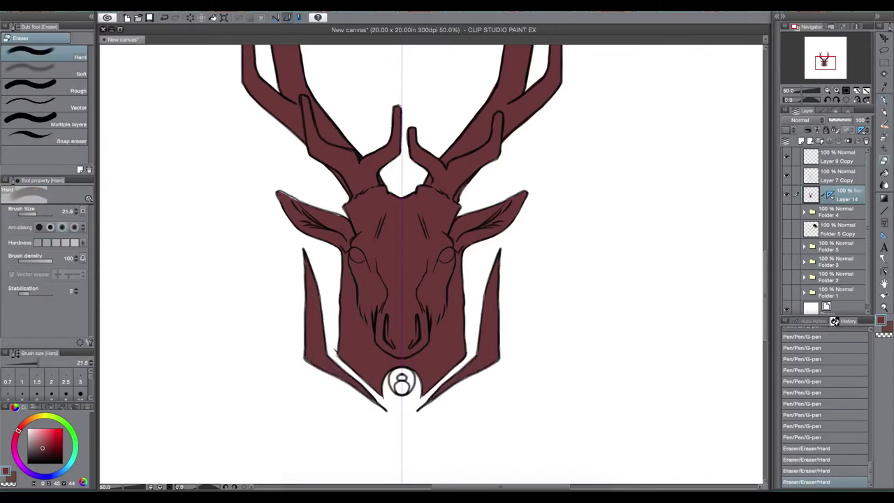
scroll(489, 322, up, 3)
key(p)
scroll(395, 401, down, 2)
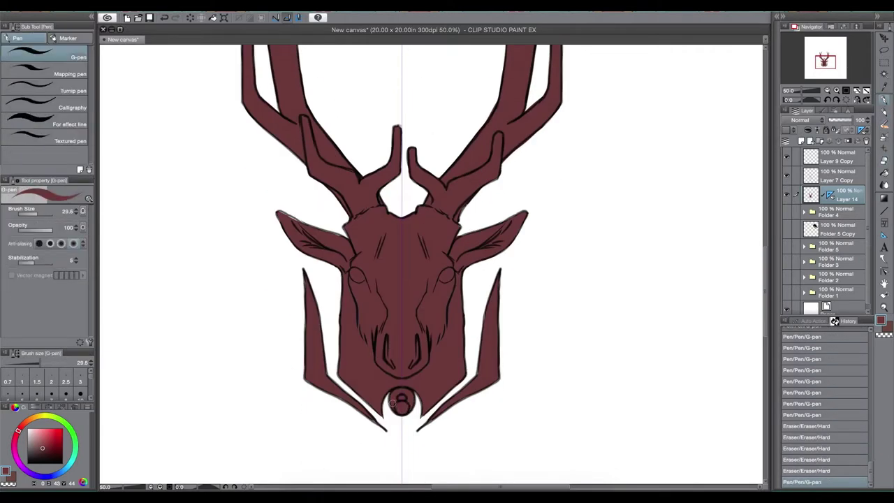
- Add a new raster layer clipped to the base colour layer and enable the symmetry ruler on it
key(ctrl+shift+n)
key(b)
key(ctrl+alt+g)
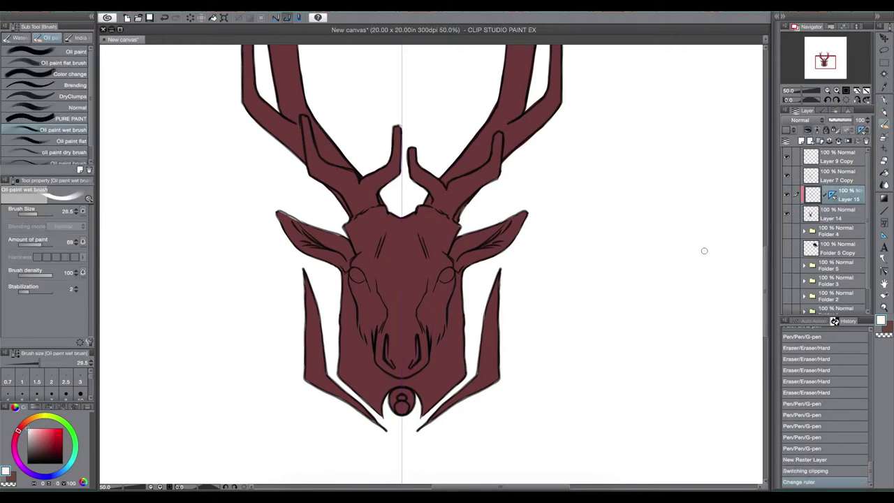
click(829, 199)
- Paint both eyes near-black with the Oil paint brush and add ochre patches around the eyes and on the muzzle
drag(435, 263, 441, 266)
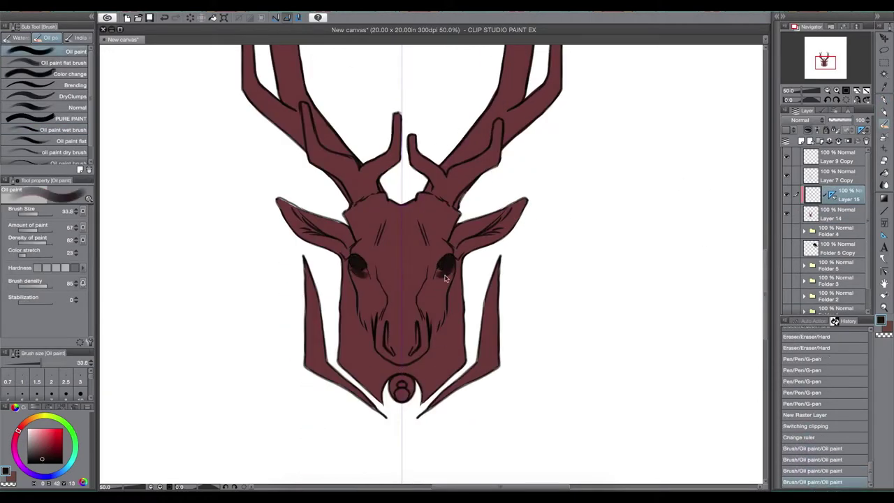
click(31, 418)
mouse_move(351, 253)
mouse_down()
mouse_move(374, 260)
mouse_move(352, 302)
mouse_up()
alt+click(351, 301)
alt+click(413, 307)
mouse_move(413, 311)
mouse_down()
mouse_move(398, 334)
mouse_move(407, 341)
mouse_up()
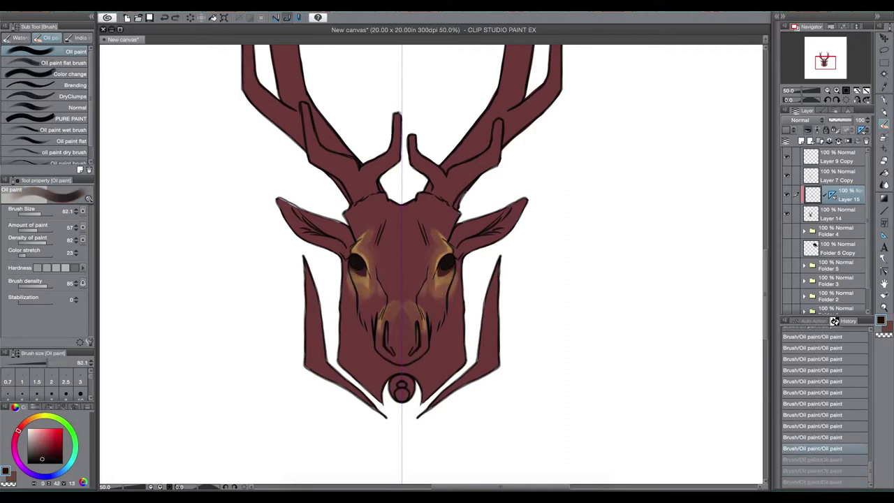
- Paint the front of the nose near-black and add shading to the sides of the face and the ears
alt+click(396, 326)
mouse_move(401, 317)
mouse_down()
mouse_move(439, 380)
mouse_move(381, 341)
mouse_up()
drag(340, 225, 349, 241)
drag(349, 272, 352, 300)
mouse_move(378, 328)
mouse_down()
mouse_move(349, 329)
mouse_move(399, 391)
mouse_move(318, 314)
mouse_move(315, 227)
mouse_move(293, 209)
mouse_up()
- Blend colour at the ear bases and darken the forehead and crown with deep brown
alt+click(340, 240)
mouse_move(340, 240)
mouse_down()
mouse_move(297, 213)
mouse_move(346, 250)
mouse_up()
alt+click(402, 230)
mouse_move(402, 209)
mouse_down()
mouse_move(393, 287)
mouse_move(378, 203)
mouse_move(351, 218)
mouse_up()
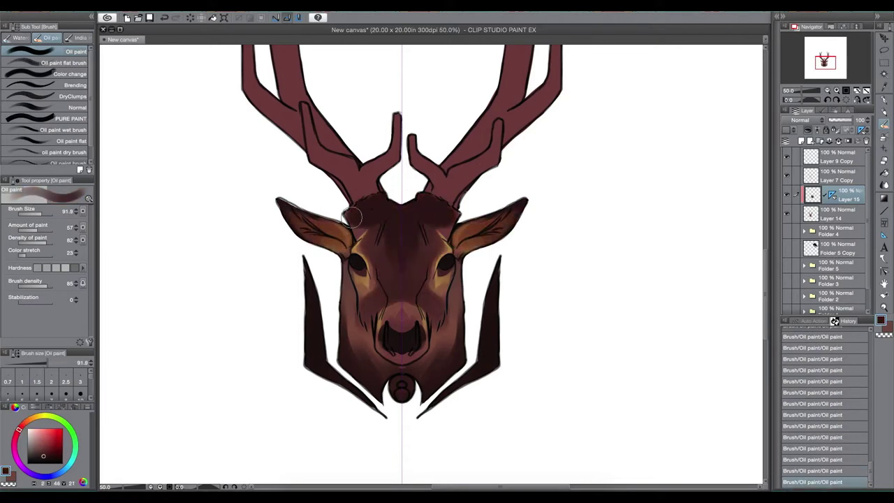
- Shade the main beams and branches of both antlers with dark brown
scroll(400, 209, up, 5)
mouse_move(315, 104)
mouse_down()
mouse_move(280, 273)
mouse_move(359, 200)
mouse_up()
scroll(359, 199, down, 5)
scroll(325, 347, up, 5)
mouse_move(325, 347)
mouse_down()
mouse_move(320, 200)
mouse_move(366, 303)
mouse_move(565, 184)
mouse_up()
mouse_move(517, 70)
mouse_down()
mouse_move(549, 120)
mouse_move(555, 252)
mouse_up()
alt+click(513, 246)
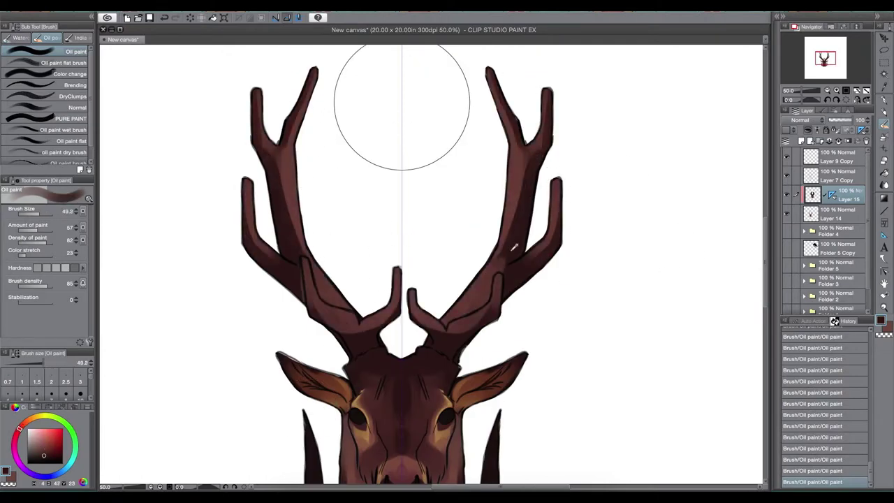
- Deepen the antler shading and paint the tips of the tines in light tan
drag(370, 331, 392, 276)
mouse_move(248, 223)
mouse_down()
mouse_move(296, 92)
mouse_move(307, 157)
mouse_up()
drag(316, 242, 275, 305)
alt+click(275, 305)
drag(325, 146, 259, 111)
- Paint symmetrical light tan line markings down the face and undo the last two strokes
scroll(402, 106, down, 5)
scroll(471, 367, up, 1)
drag(401, 204, 386, 286)
scroll(402, 244, up, 3)
key(ctrl+z)
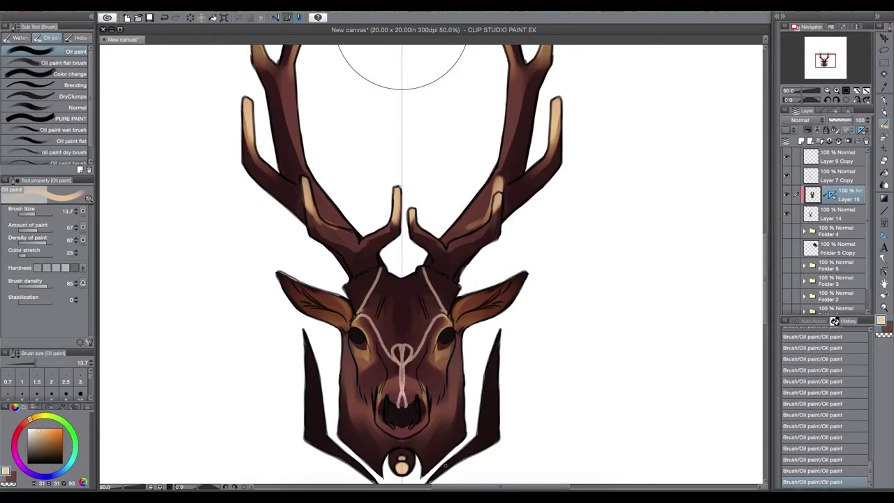
key(ctrl+z)
- Paint tan lines from the brows down the snout, a chin mark and an ornamental motif on the forehead
drag(359, 308, 399, 339)
drag(402, 424, 402, 440)
drag(396, 283, 386, 297)
scroll(443, 347, up, 2)
scroll(443, 347, down, 4)
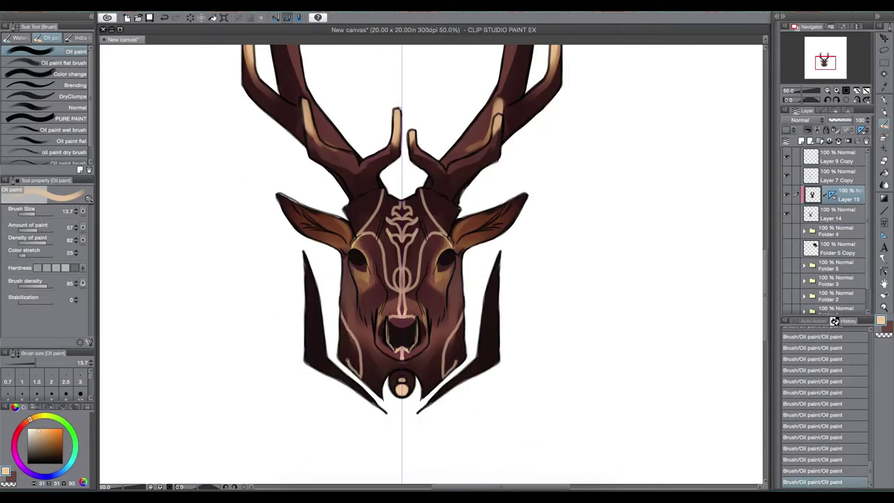
- Add tan dots on the cheeks and angular tan stripes inside the ears
click(345, 300)
drag(325, 217, 338, 225)
key(ctrl+z)
key(ctrl+y)
- Merge the clipped shading layer into Layer 14 and repaint the right antler's front tine with picked browns and tan
scroll(508, 250, up, 1)
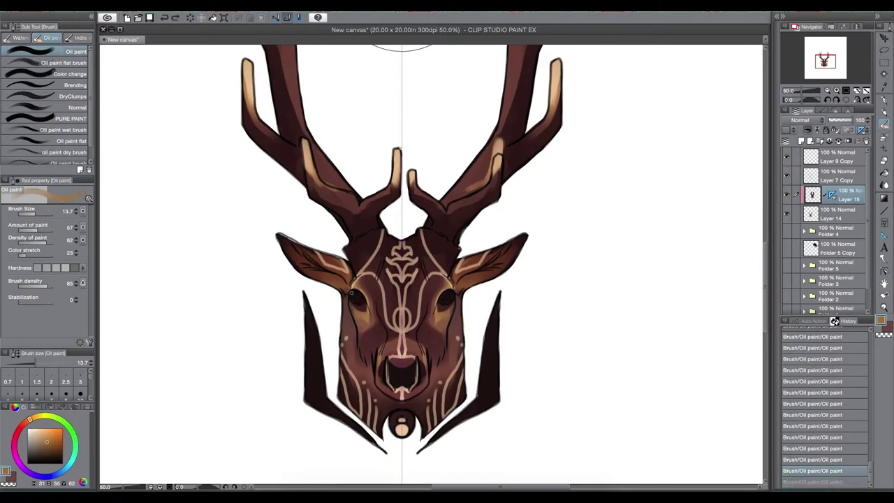
key(ctrl+e)
scroll(509, 150, up, 1)
alt+click(510, 150)
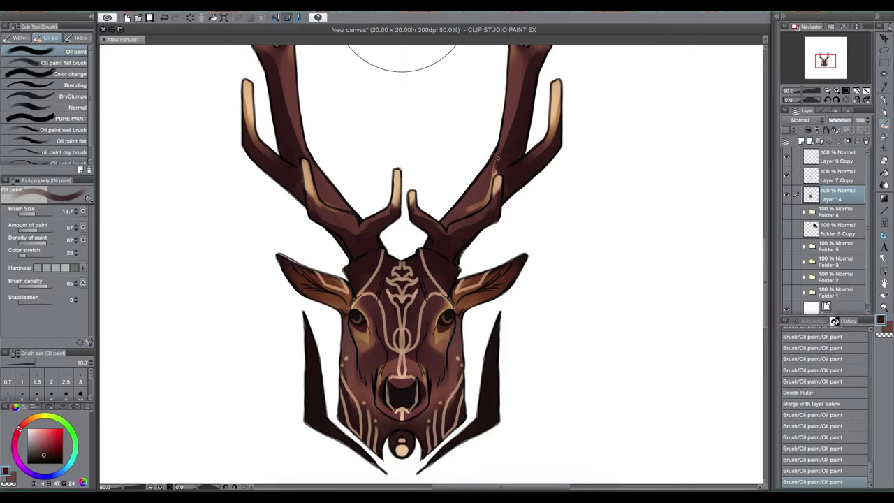
drag(489, 179, 483, 196)
alt+click(497, 183)
drag(396, 193, 396, 214)
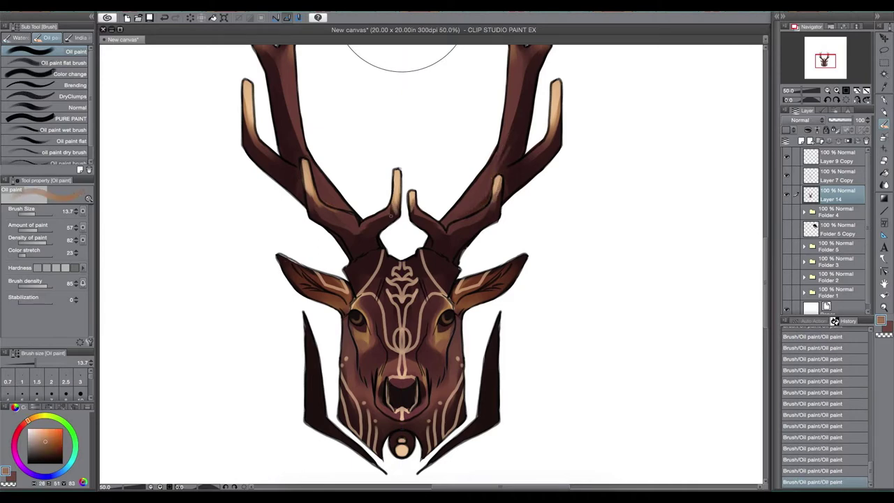
alt+click(499, 205)
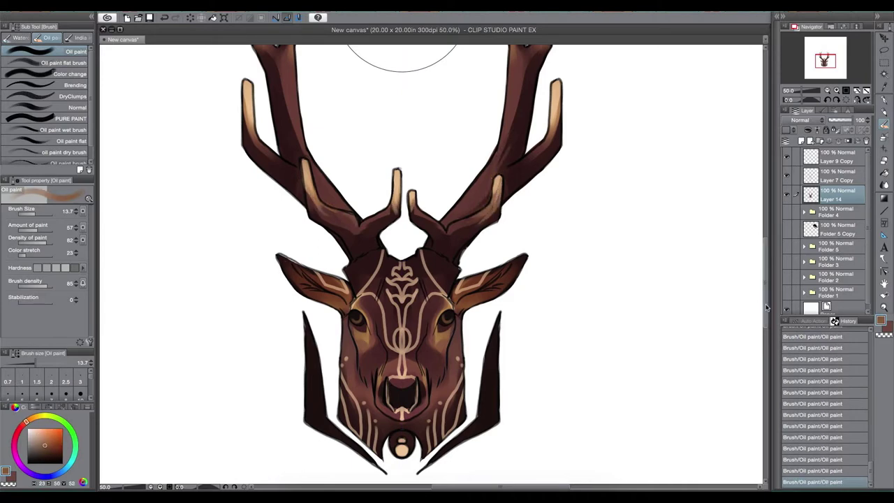
- Refine the ears' upper edges with brown tones picked from the painting
alt+click(329, 279)
alt+click(307, 286)
drag(278, 257, 339, 282)
alt+click(335, 293)
alt+click(465, 248)
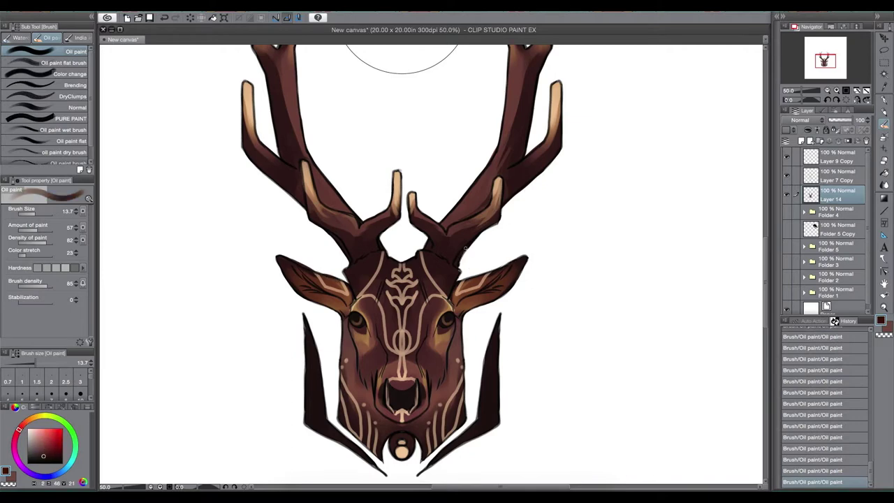
- Merge Layer 9 Copy and Layer 7 Copy down into Layer 14
click(835, 156)
key(ctrl+e)
key(ctrl+e)
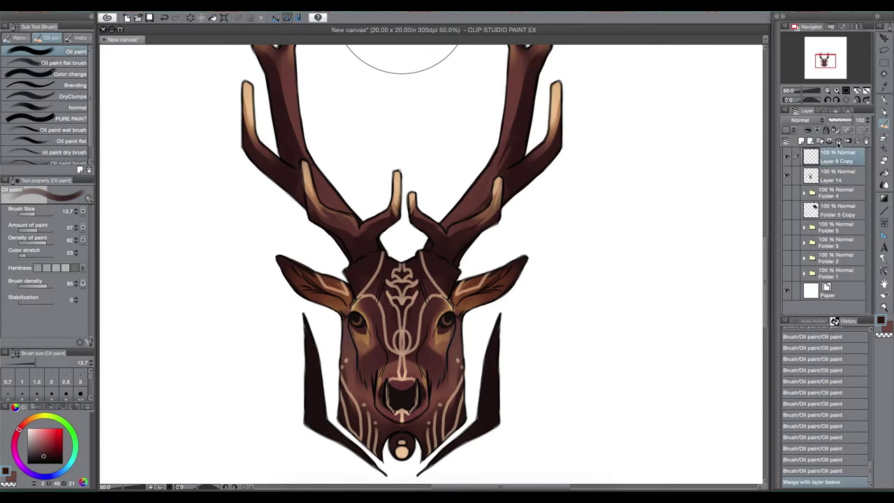
- Blend picked brown tones around the left eye and the adjoining brow
scroll(391, 265, down, 2)
scroll(388, 273, up, 5)
scroll(386, 272, down, 1)
alt+click(386, 273)
mouse_move(388, 274)
mouse_down()
mouse_move(388, 244)
mouse_move(394, 286)
mouse_up()
alt+click(393, 277)
alt+click(395, 292)
alt+click(380, 277)
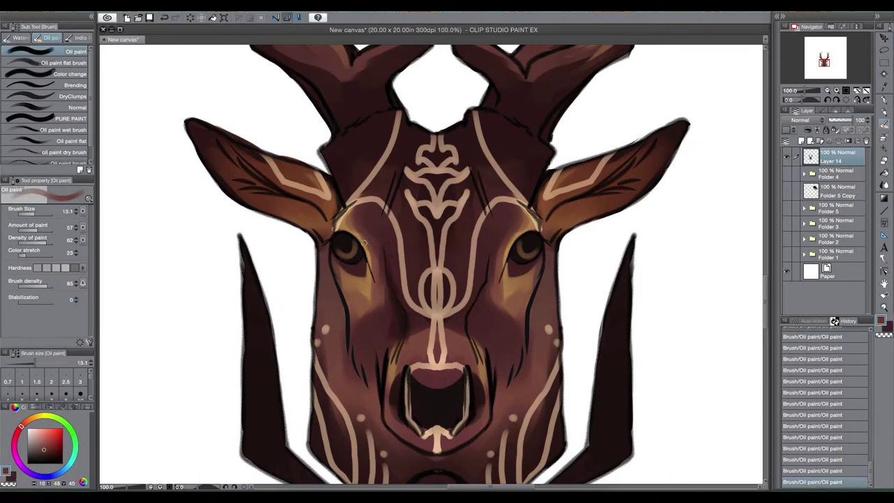
- Paint mauve shading beneath the left eye and soften the line at its outer edge
scroll(363, 241, up, 3)
alt+click(347, 287)
drag(342, 297, 347, 286)
alt+click(347, 286)
alt+click(342, 288)
drag(319, 245, 308, 308)
alt+click(314, 279)
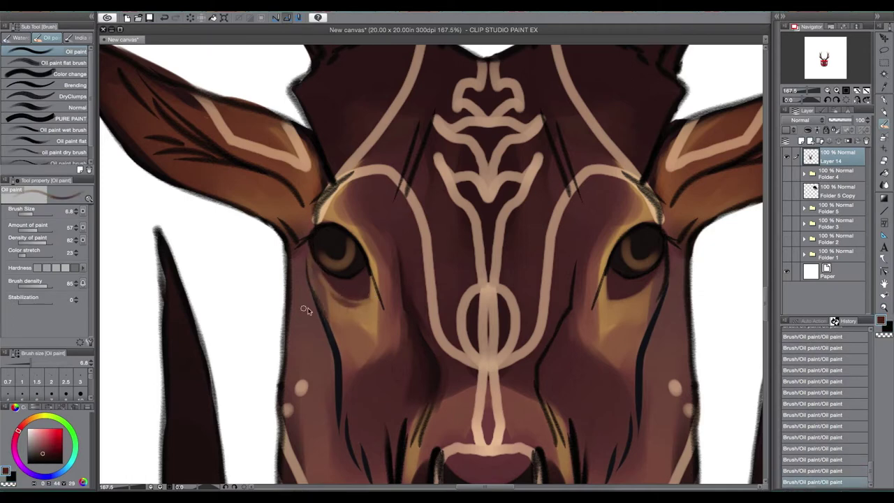
- Paint over the black outline running from the left eye down the cheek with picked browns and ochre
drag(333, 371, 333, 402)
alt+click(333, 402)
drag(325, 314, 325, 384)
alt+click(325, 329)
drag(325, 300, 326, 276)
alt+click(325, 272)
alt+click(316, 278)
alt+click(310, 250)
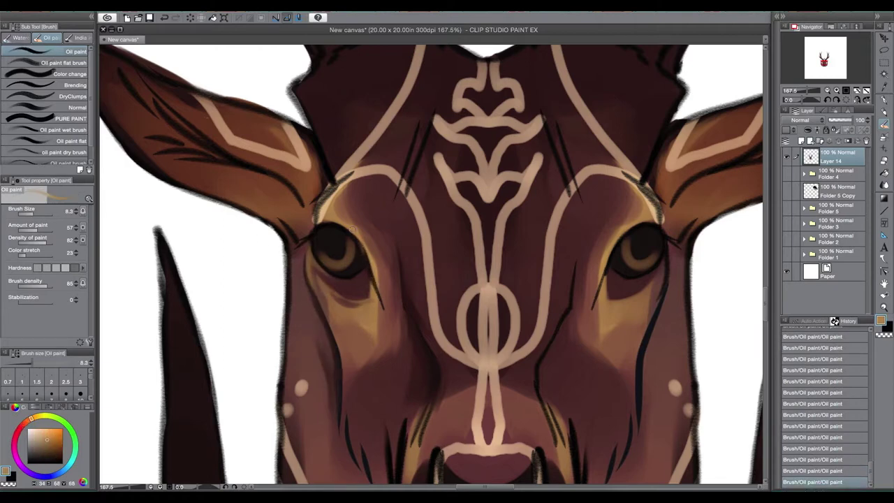
- Refine the left eye's iris, pupil and inner corner with a smaller brush in dark brown tones
alt+click(359, 268)
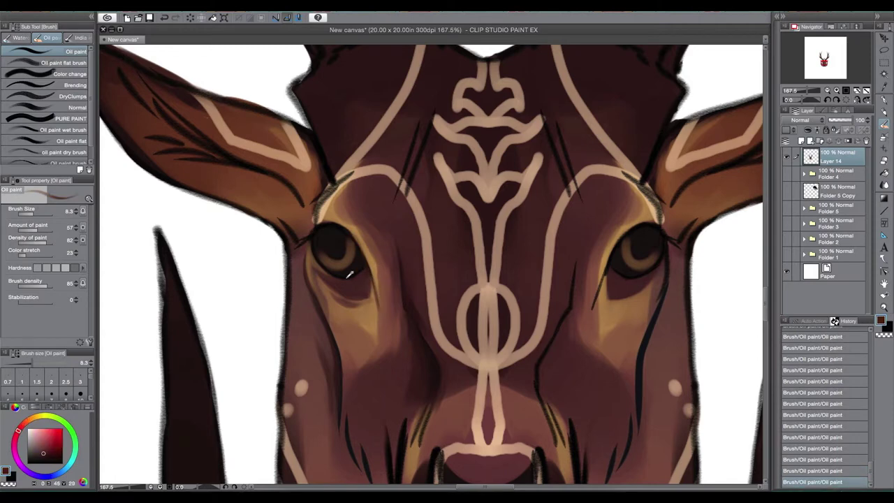
key(bracketleft)
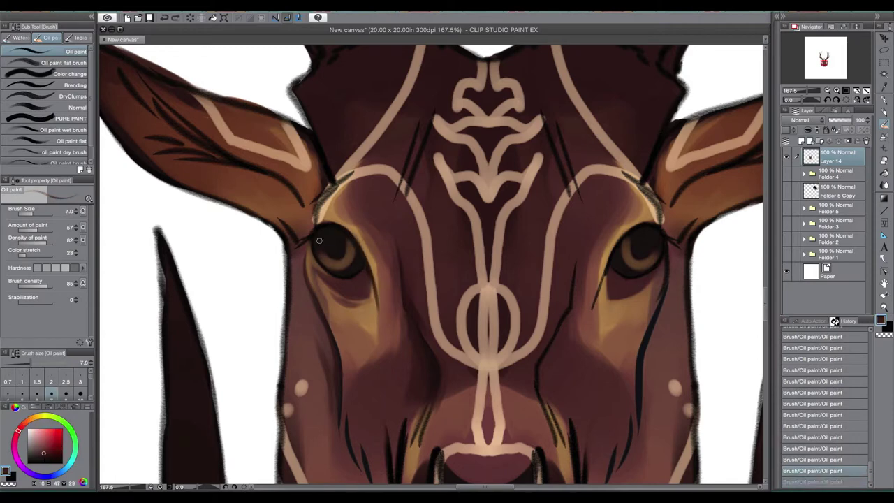
drag(342, 263, 354, 241)
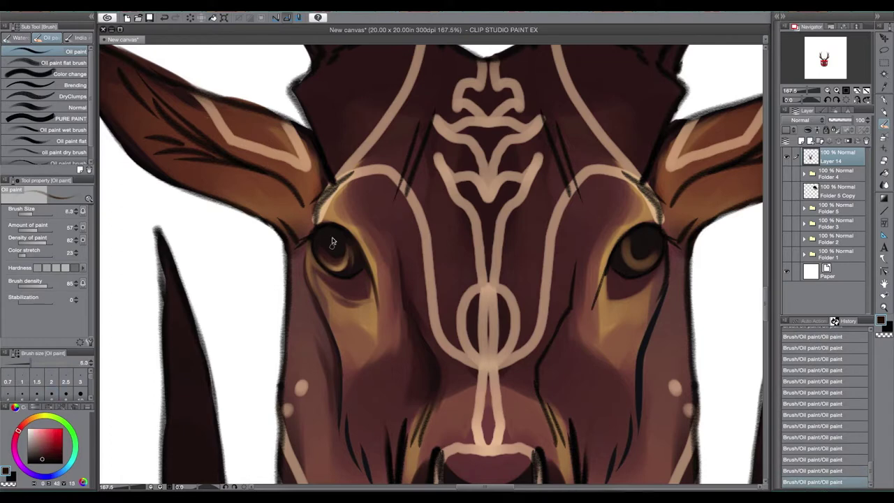
drag(360, 265, 370, 274)
- Paint tan over the sketch lines above the left eye to clean up the brow marking, redoing one stroke
alt+click(342, 225)
drag(316, 221, 352, 178)
drag(317, 211, 359, 150)
key(ctrl+z)
drag(317, 213, 349, 168)
alt+click(315, 223)
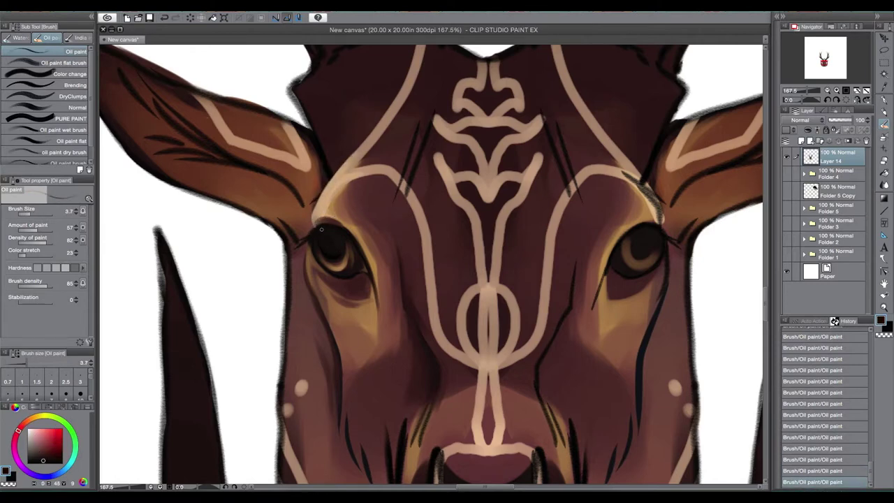
- Add an ochre edge along the underside of the left brow marking and undo the last stroke
alt+click(338, 212)
alt+click(368, 144)
alt+click(401, 194)
key(ctrl+z)
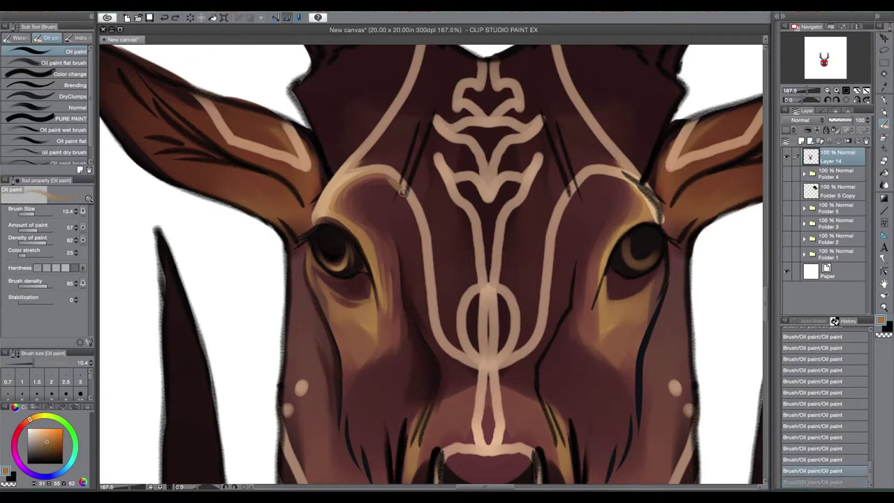
- Cover the black sketch lines crossing the left brow marking and extend its ochre edge down the snout side
drag(402, 192, 413, 171)
alt+click(419, 163)
alt+click(405, 188)
alt+click(401, 192)
key(ctrl+z)
drag(419, 222, 420, 269)
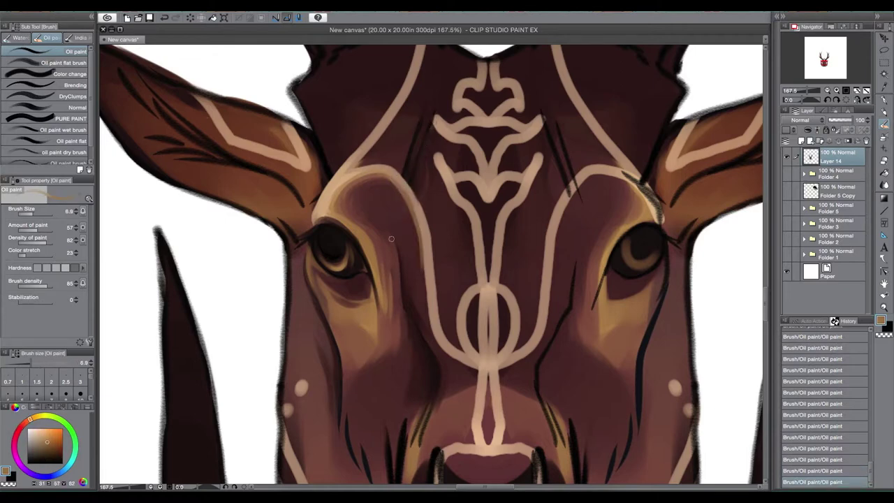
- Paint dark plum shading inside the left brow marking and reshape the ochre and brown patch under the eye
alt+click(391, 185)
alt+click(415, 311)
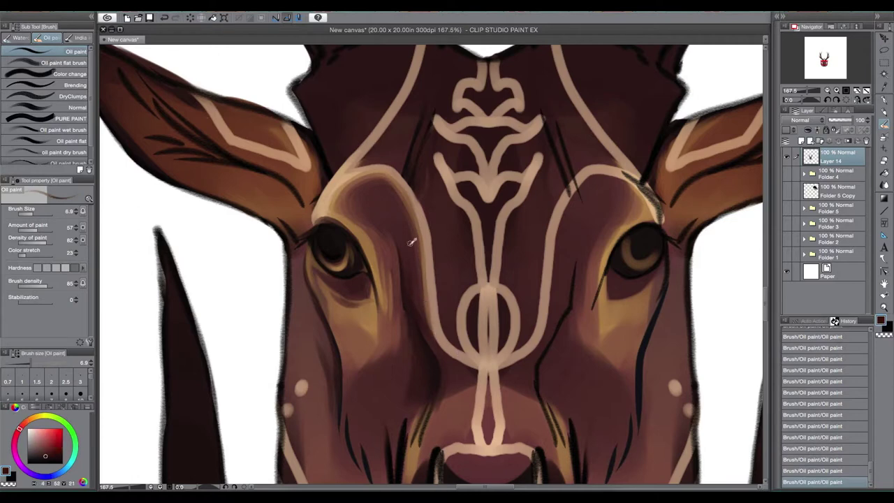
mouse_move(365, 203)
mouse_down()
mouse_move(379, 197)
mouse_move(412, 296)
mouse_up()
alt+click(336, 309)
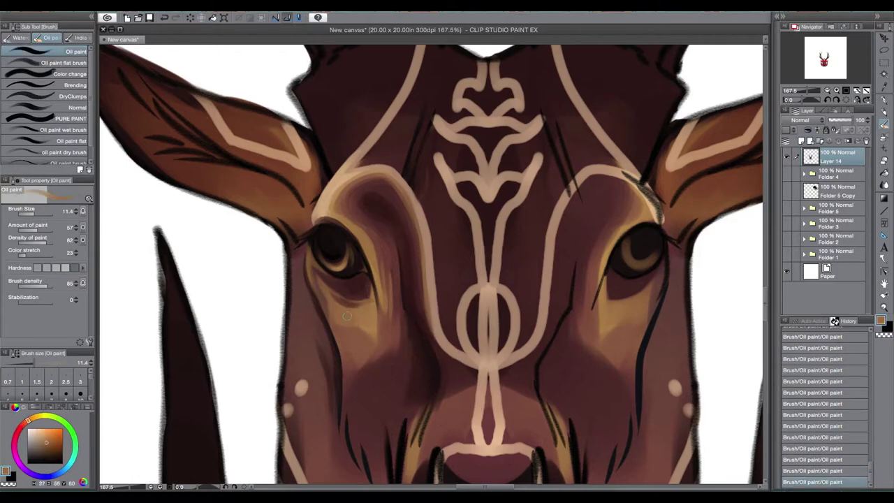
alt+click(342, 314)
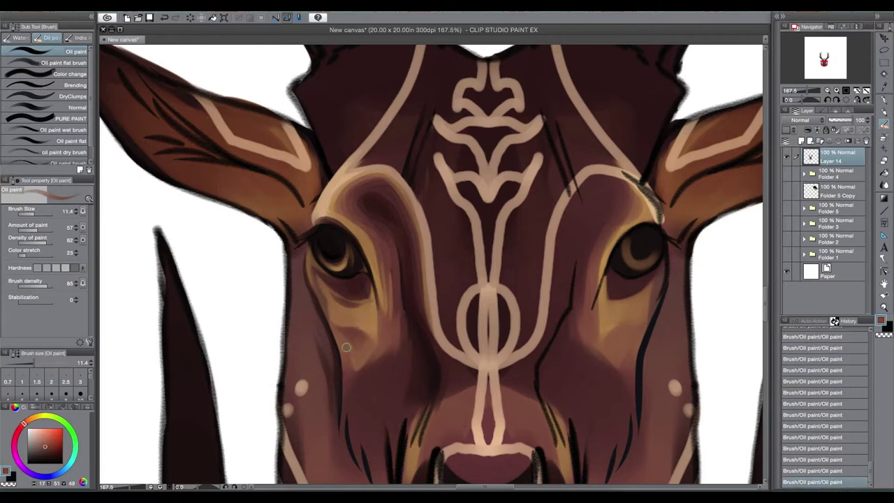
- Paint a light brown curve on the left cheek below the ochre eye patch and darken the side of the snout
alt+click(348, 413)
scroll(390, 214, down, 3)
mouse_move(377, 245)
mouse_down()
mouse_move(391, 208)
mouse_move(409, 225)
mouse_move(391, 287)
mouse_up()
alt+click(366, 283)
alt+click(396, 214)
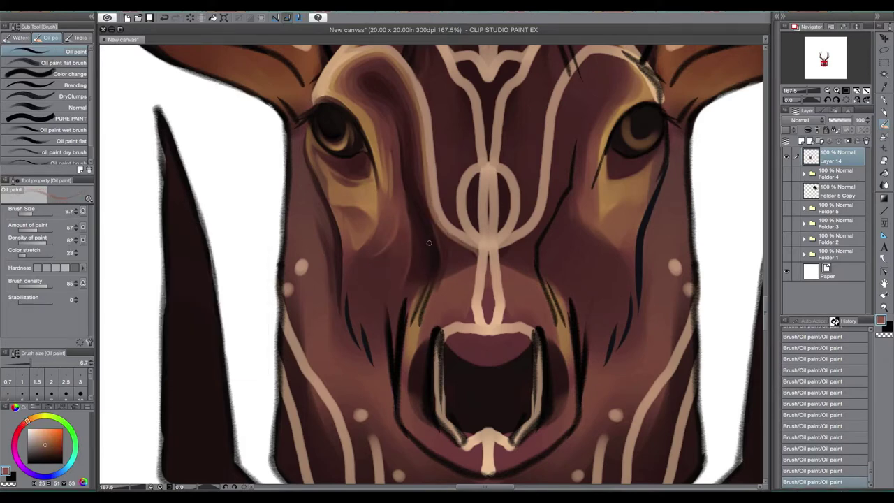
alt+click(508, 280)
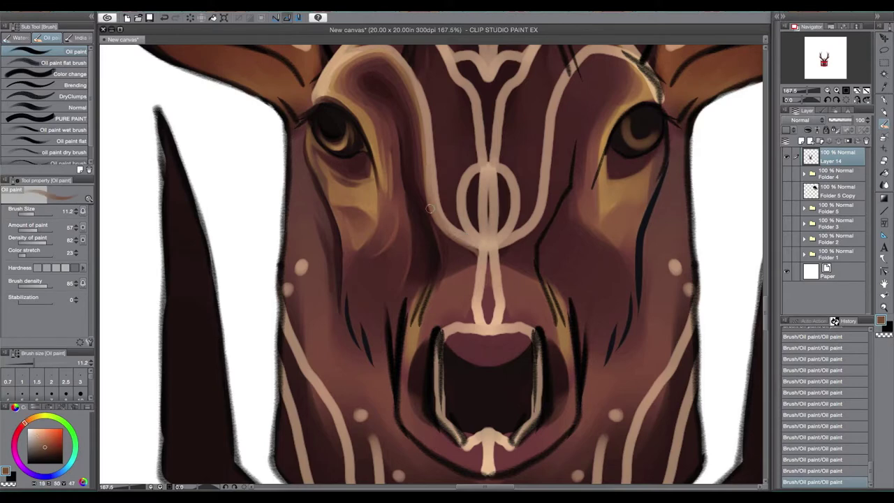
- Reshape the tan loop marking on the lower snout bridge and fill its inside with dark plum
alt+click(503, 251)
alt+click(467, 304)
alt+click(482, 293)
alt+click(489, 279)
drag(492, 280, 489, 314)
alt+click(486, 322)
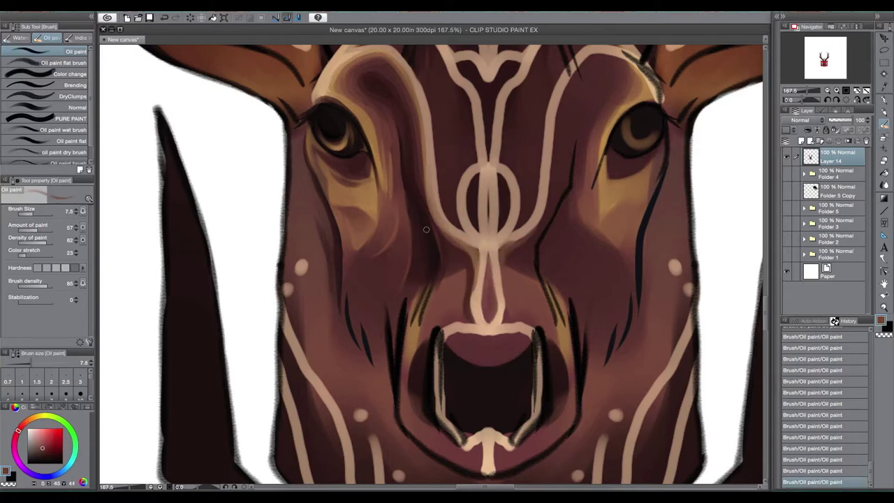
alt+click(489, 274)
alt+click(455, 274)
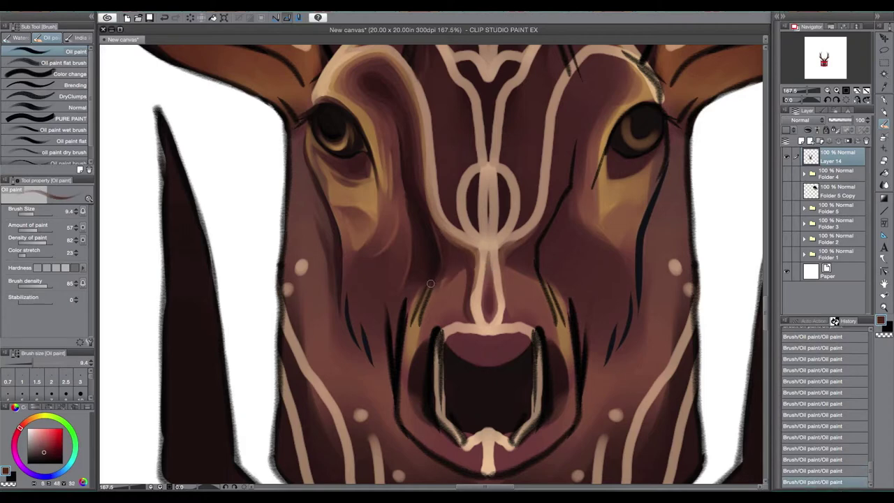
- Extend the dark contour down the left side of the snout to the nostril and brush ochre beside it
alt+click(416, 328)
alt+click(426, 301)
alt+click(438, 294)
alt+click(430, 373)
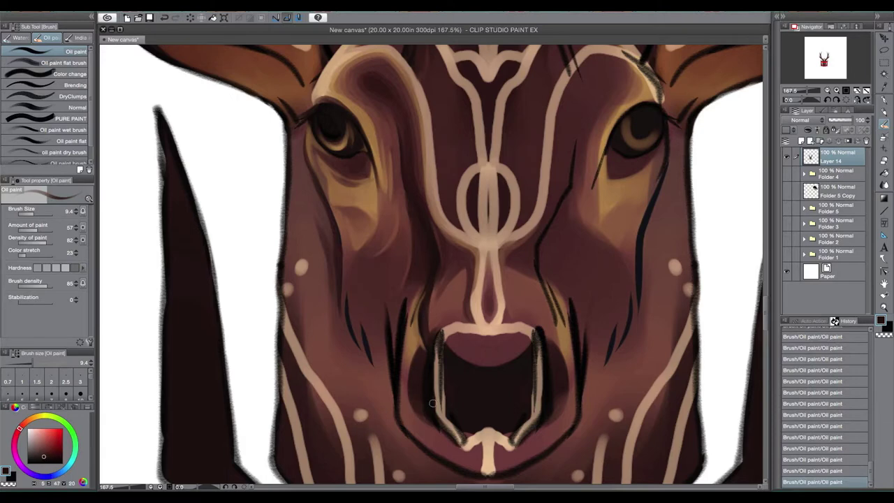
alt+click(426, 369)
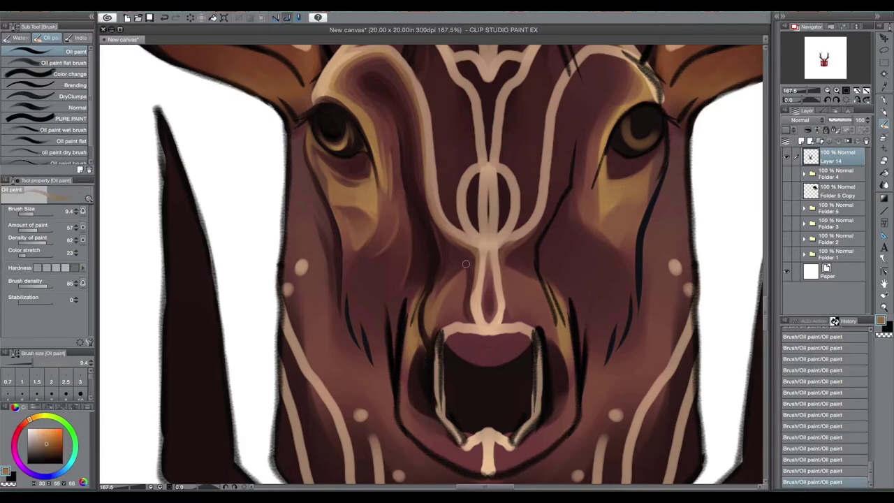
- Refine the dark lines over the ochre patch above the left nostril and blend its edges with plum
alt+click(429, 308)
key(bracketleft)
key(bracketleft)
alt+click(412, 329)
drag(412, 325, 410, 349)
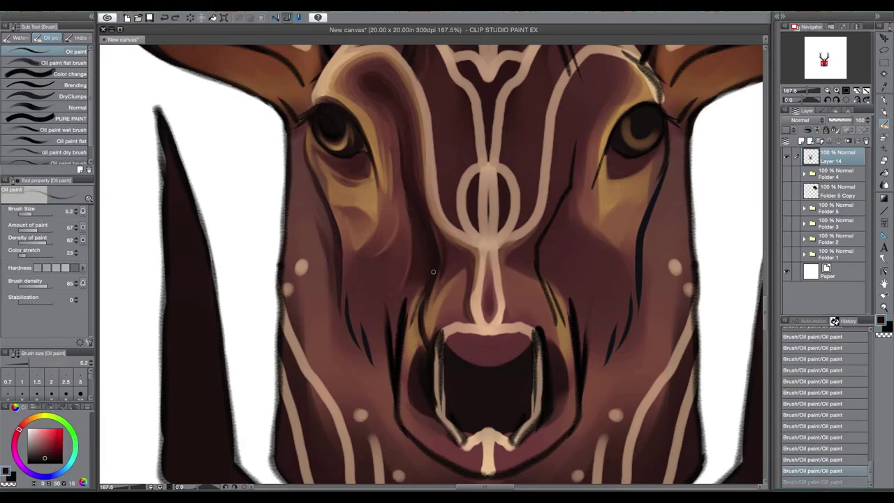
key(bracketright)
key(bracketright)
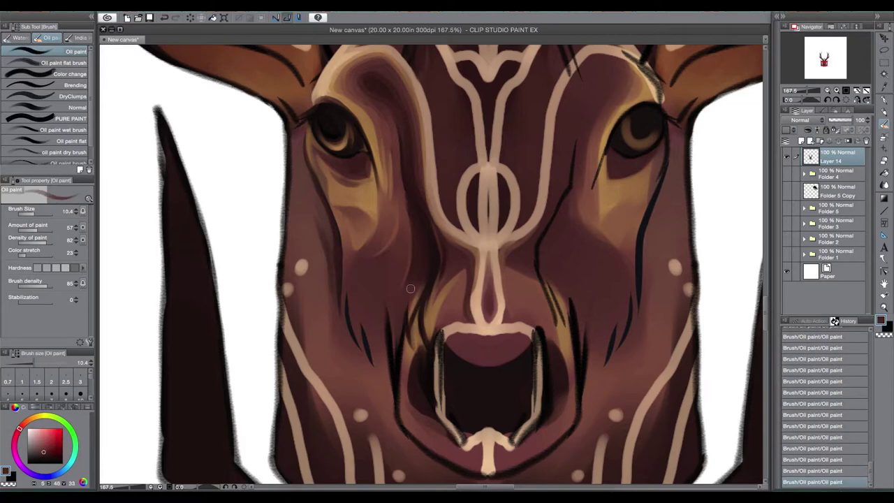
alt+click(423, 341)
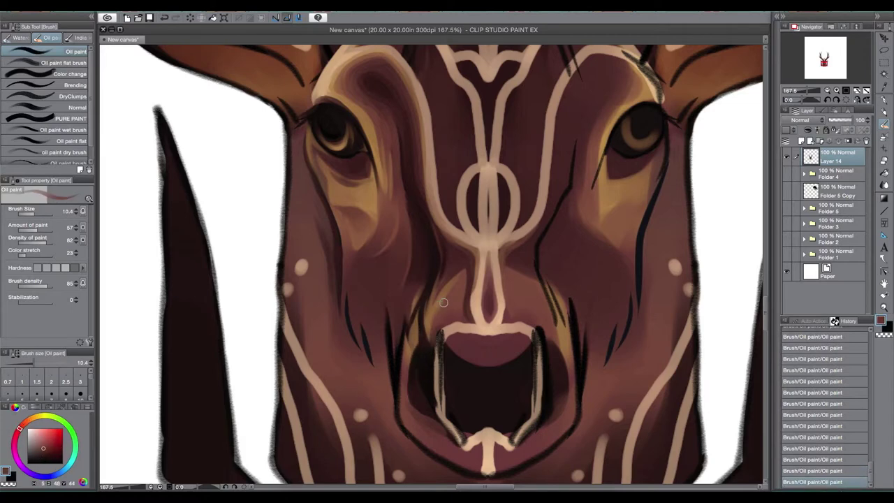
- Cover the black sketch lines left of the muzzle with brown shading and darken the lower muzzle in plum
drag(391, 322, 394, 417)
drag(388, 341, 369, 380)
alt+click(402, 403)
drag(411, 412, 468, 453)
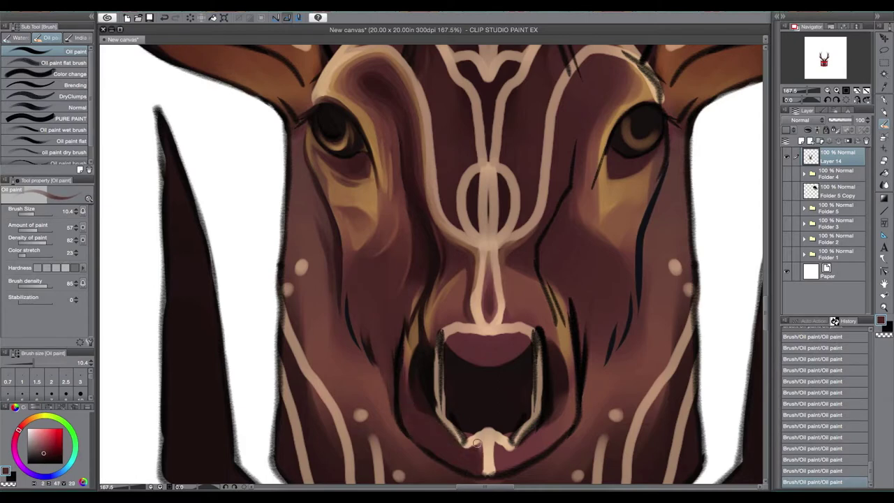
- Clean up the left half of the tan nose outline and repaint the plum and near-black inside it
key(bracketright)
alt+click(442, 338)
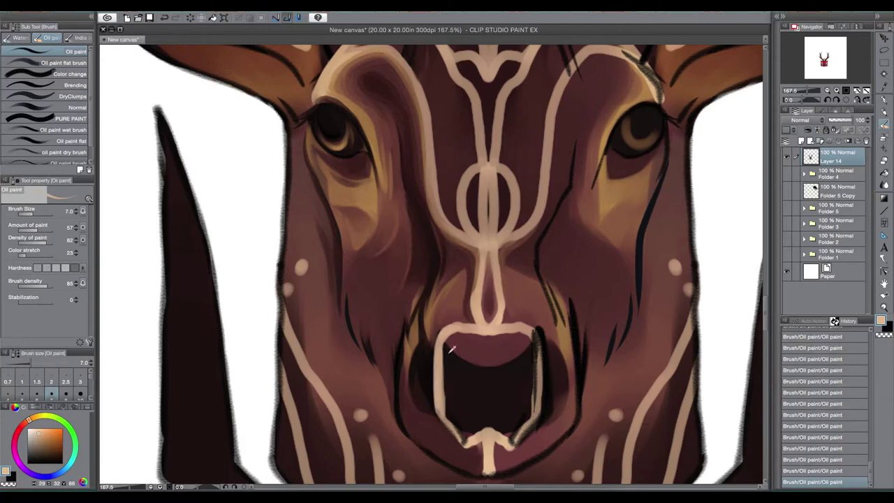
alt+click(434, 364)
drag(445, 352, 445, 412)
alt+click(470, 322)
drag(478, 331, 497, 339)
alt+click(444, 420)
alt+click(510, 365)
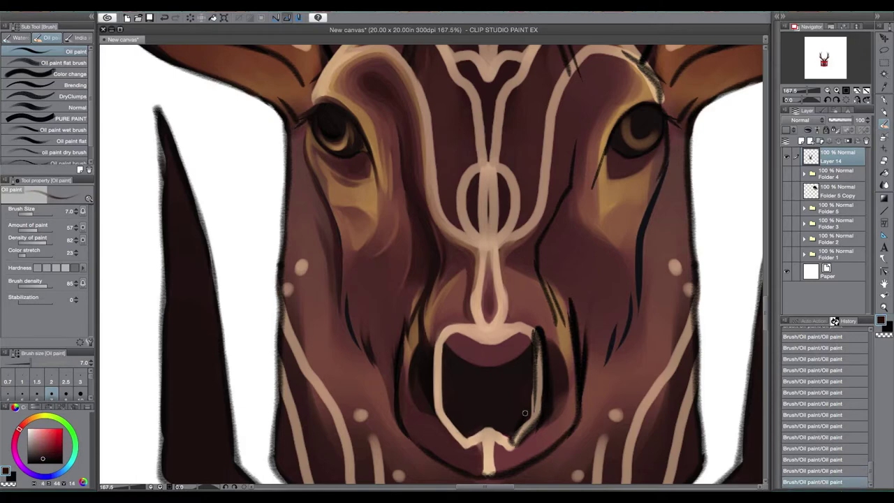
- Paint an ochre-tan stroke over the black sketch line rising from the left brow marking
scroll(527, 414, up, 5)
drag(419, 224, 405, 152)
alt+click(442, 128)
drag(442, 128, 439, 196)
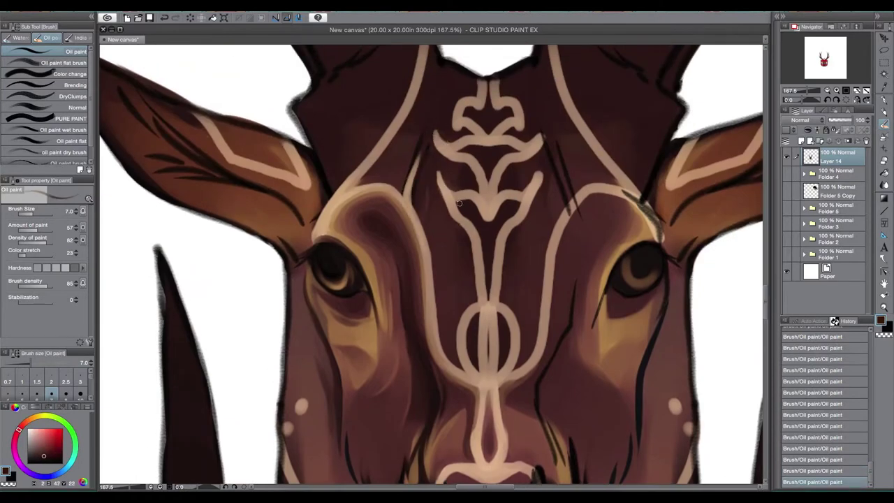
- Refine the tan tip and dark gaps of the central forehead marking and paint plum streaks beside it
alt+click(481, 217)
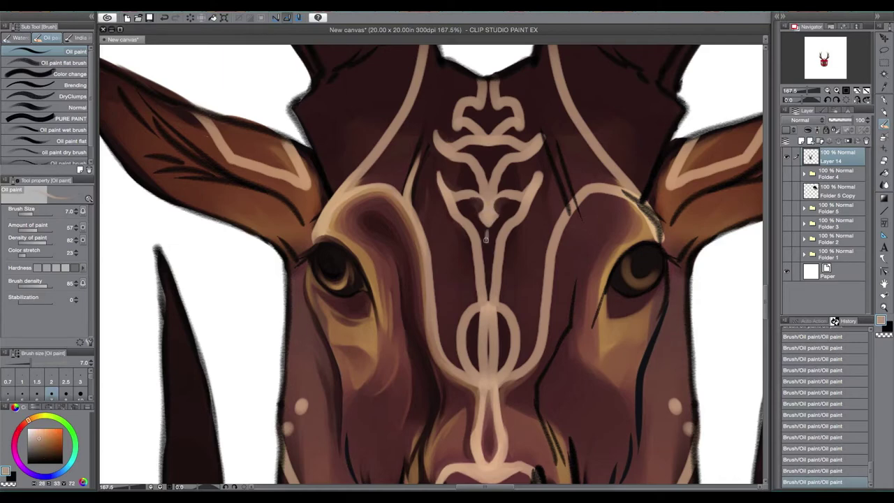
alt+click(494, 224)
drag(430, 201, 447, 250)
drag(464, 292, 453, 246)
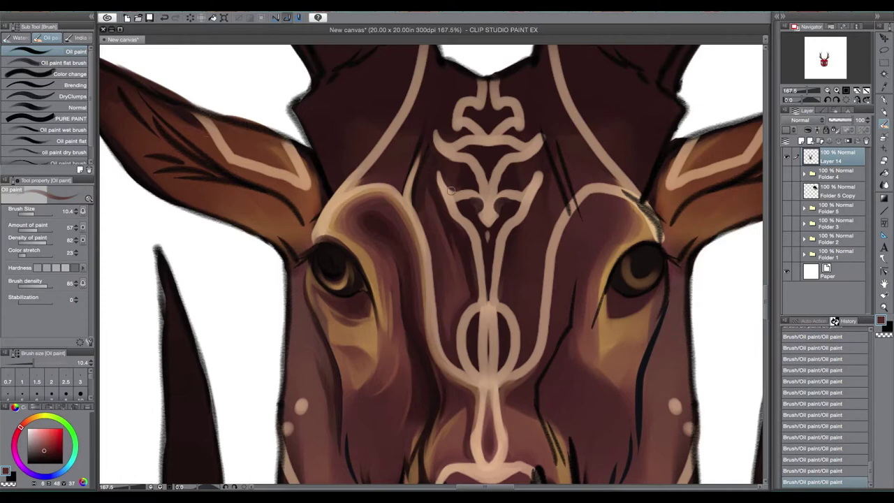
- Shade brown between the left brow marking and the tan line curving up the forehead
alt+click(398, 181)
click(397, 182)
alt+click(396, 183)
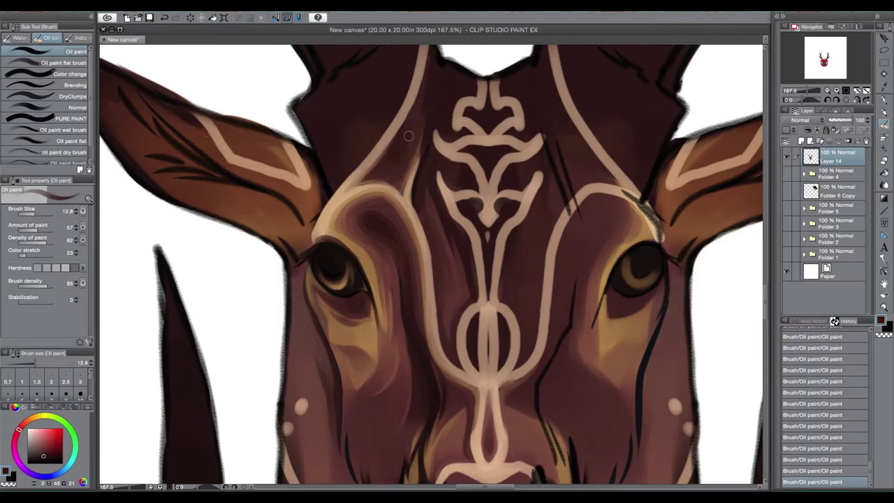
- Paint a tan edge along the upper left outline of the head below the antler, undoing and redoing strokes
scroll(360, 118, down, 5)
scroll(389, 142, up, 4)
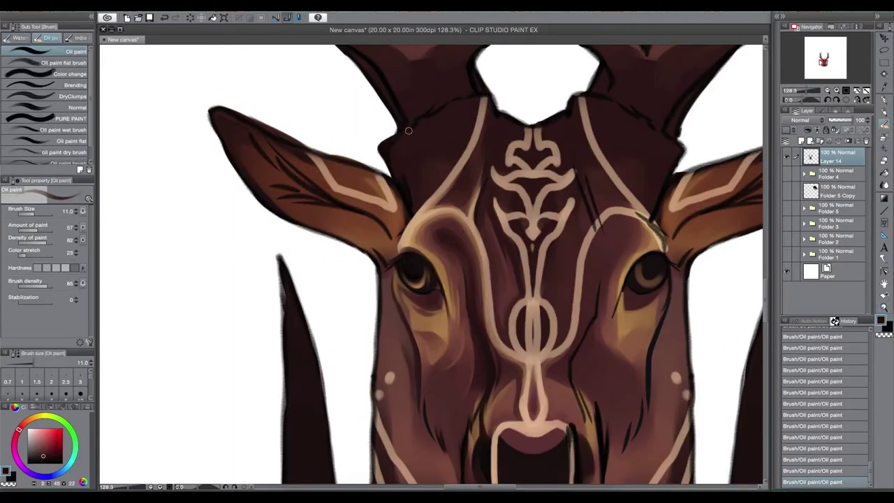
mouse_move(473, 64)
mouse_down()
mouse_move(490, 106)
mouse_move(405, 127)
mouse_up()
alt+click(489, 106)
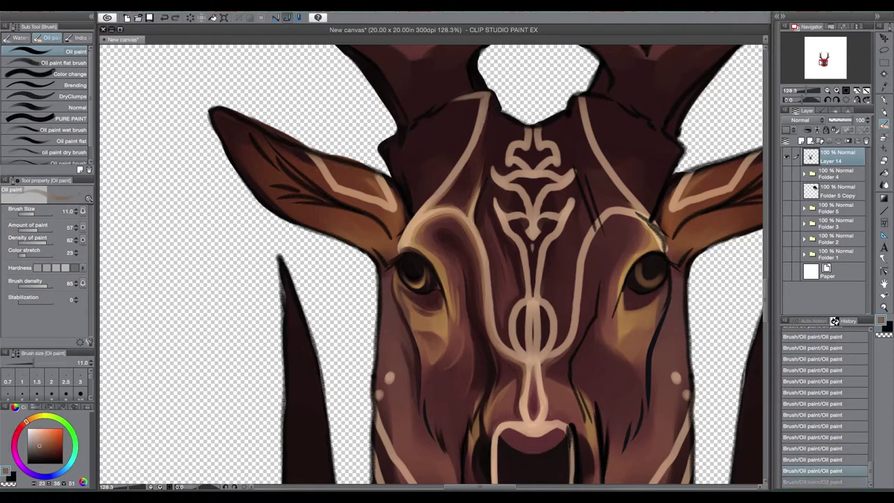
key(ctrl+z)
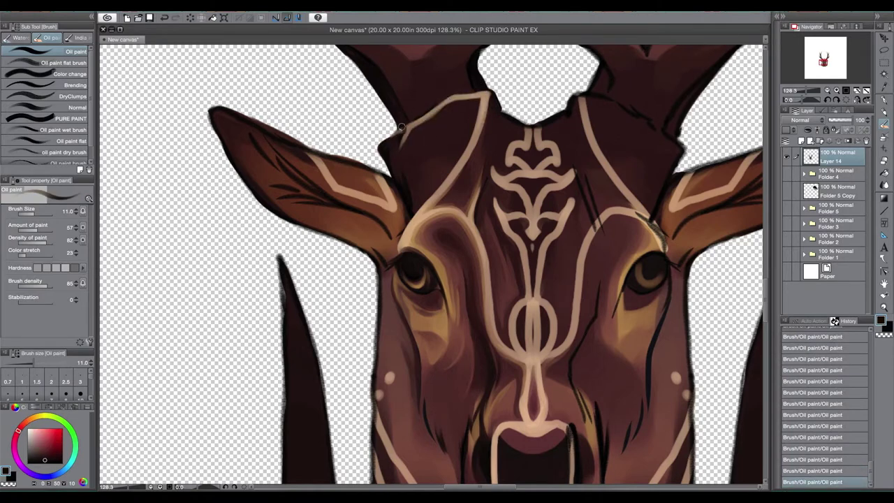
key(ctrl+z)
mouse_move(414, 137)
mouse_down()
mouse_move(450, 110)
mouse_move(402, 147)
mouse_up()
- Add brown shading beneath the tan head edge and along the upper end of the left forehead line
alt+click(463, 336)
alt+click(462, 130)
mouse_move(475, 99)
mouse_down()
mouse_move(454, 123)
mouse_move(464, 165)
mouse_move(492, 101)
mouse_up()
alt+click(482, 105)
alt+click(458, 185)
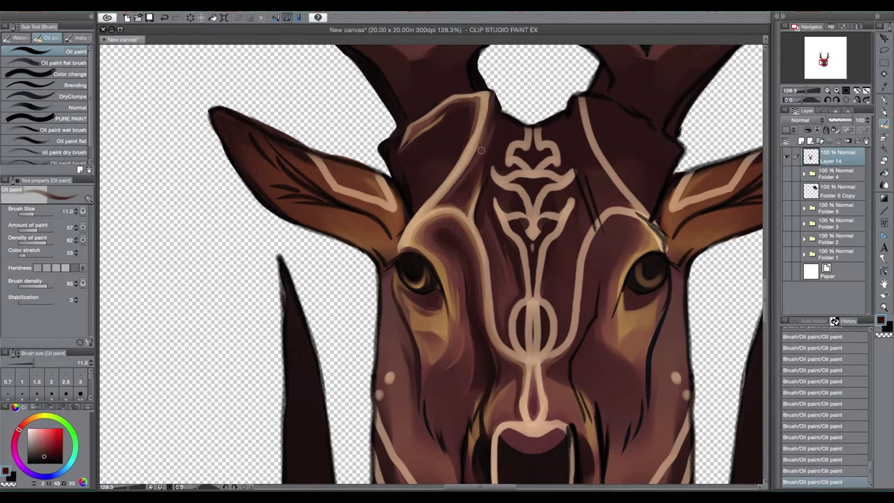
- Paint ochre highlights with dark brown streaks down the side of the head beside the left ear
alt+click(402, 154)
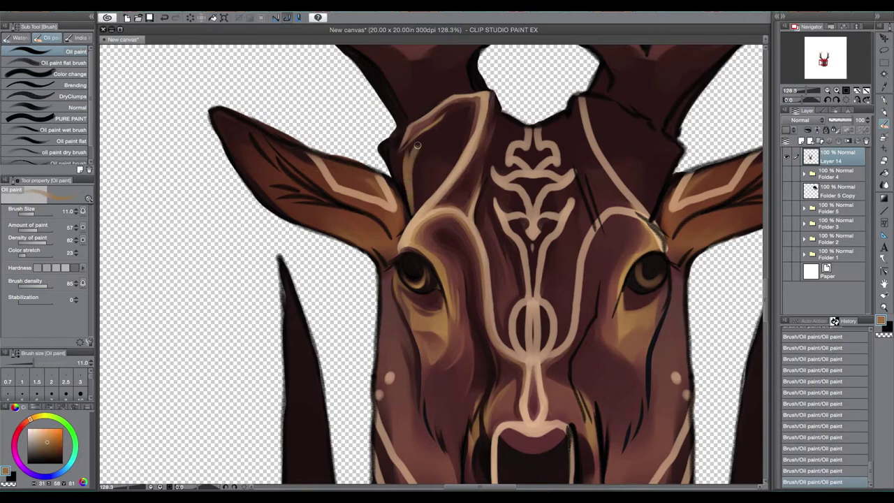
drag(424, 141, 415, 199)
alt+click(417, 201)
alt+click(437, 167)
mouse_move(422, 138)
mouse_down()
mouse_move(393, 145)
mouse_move(405, 162)
mouse_move(408, 206)
mouse_move(409, 168)
mouse_move(405, 199)
mouse_up()
key(bracketleft)
key(bracketleft)
key(bracketleft)
alt+click(408, 211)
alt+click(444, 133)
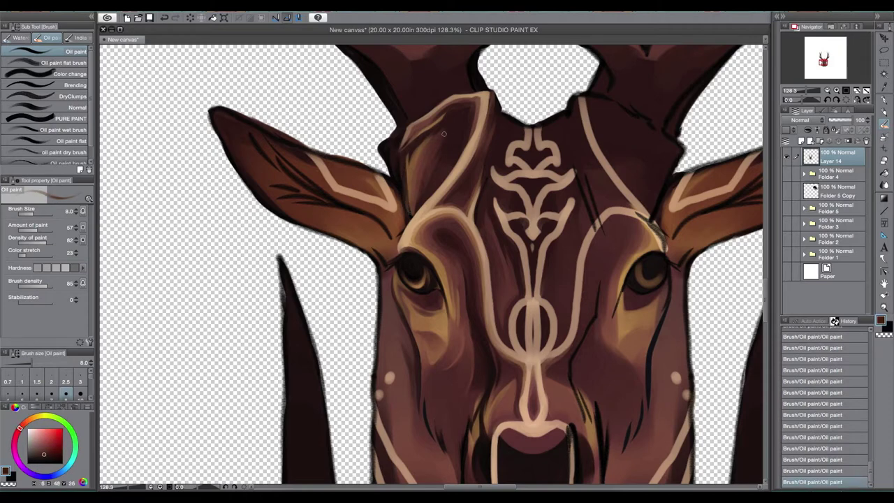
- Blend ochre over the black sketch lines between the left ear's base and the eye
drag(447, 155, 390, 259)
alt+click(419, 175)
alt+click(386, 257)
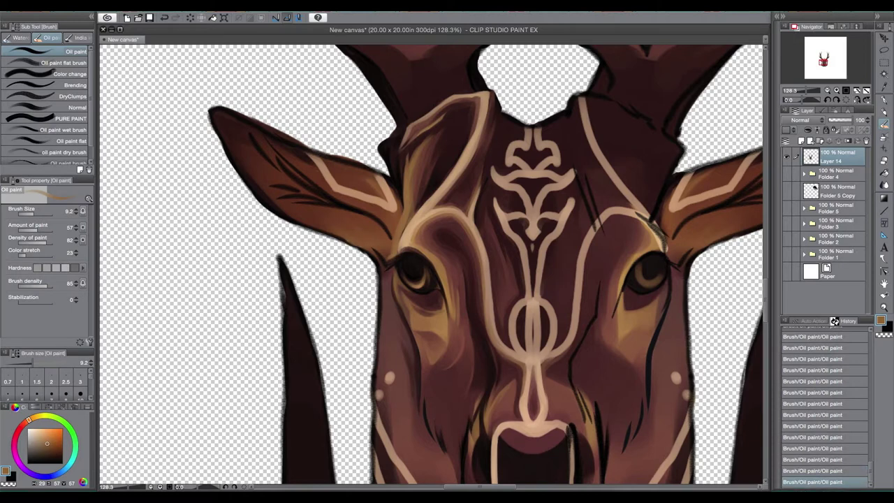
alt+click(374, 259)
alt+click(377, 261)
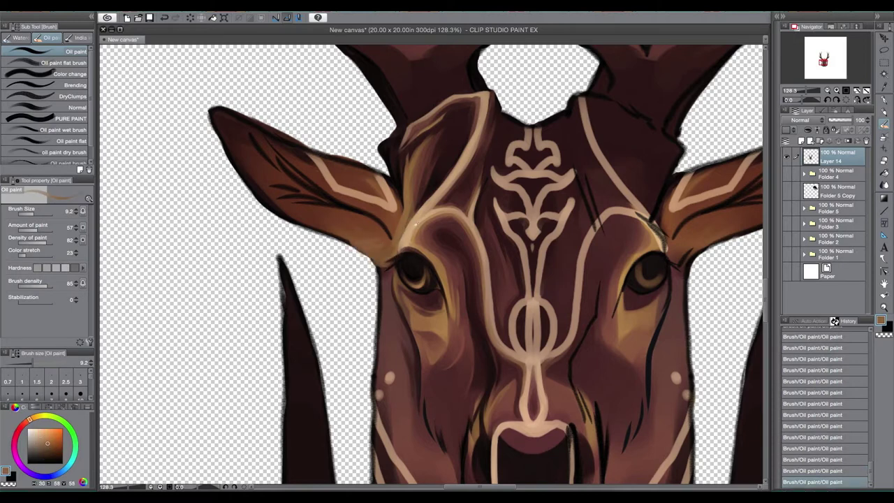
- Paint ochre and brown over the sketch lines inside the left ear and darken the outline at its tip
alt+click(377, 209)
drag(344, 198, 388, 213)
drag(328, 199, 246, 135)
alt+click(224, 125)
key(bracketleft)
key(bracketleft)
key(bracketleft)
drag(237, 176, 210, 109)
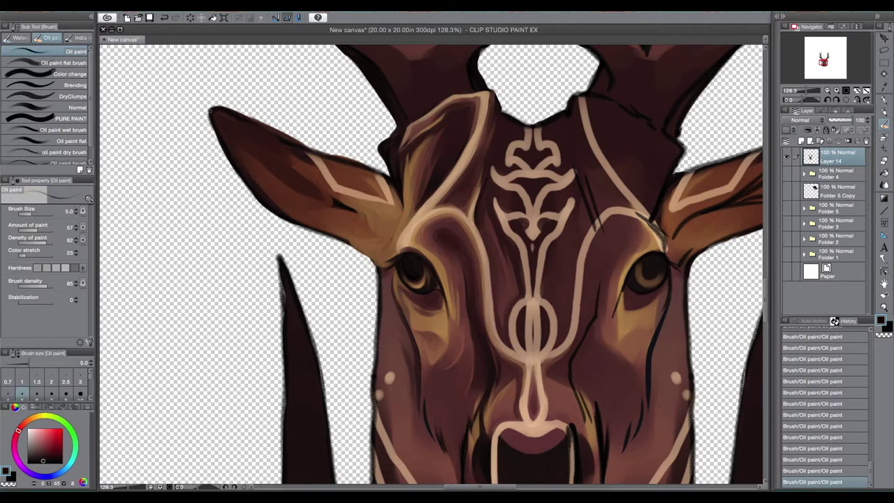
- Thicken the dark outline along the lower and upper edges of the left ear, undoing the stray strokes
key(bracketright)
key(bracketright)
key(bracketright)
mouse_move(230, 162)
mouse_down()
mouse_move(283, 222)
mouse_move(339, 238)
mouse_up()
drag(210, 109, 334, 149)
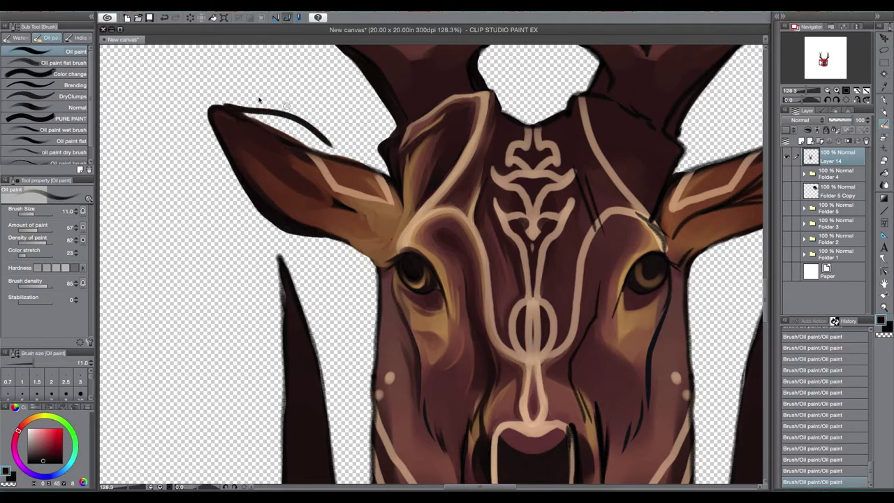
key(ctrl+z)
drag(254, 137, 370, 148)
key(ctrl+z)
mouse_move(258, 120)
mouse_down()
mouse_move(381, 171)
mouse_move(280, 137)
mouse_up()
- Blend the dark lower edge of the left ear into the brown and ochre near its base
alt+click(349, 161)
alt+click(273, 215)
mouse_move(273, 217)
mouse_down()
mouse_move(370, 254)
mouse_move(328, 241)
mouse_up()
alt+click(336, 238)
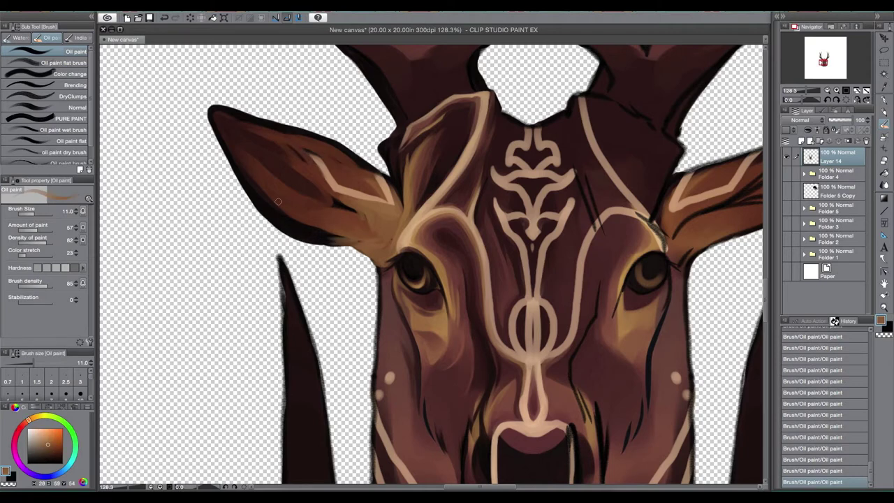
alt+click(291, 239)
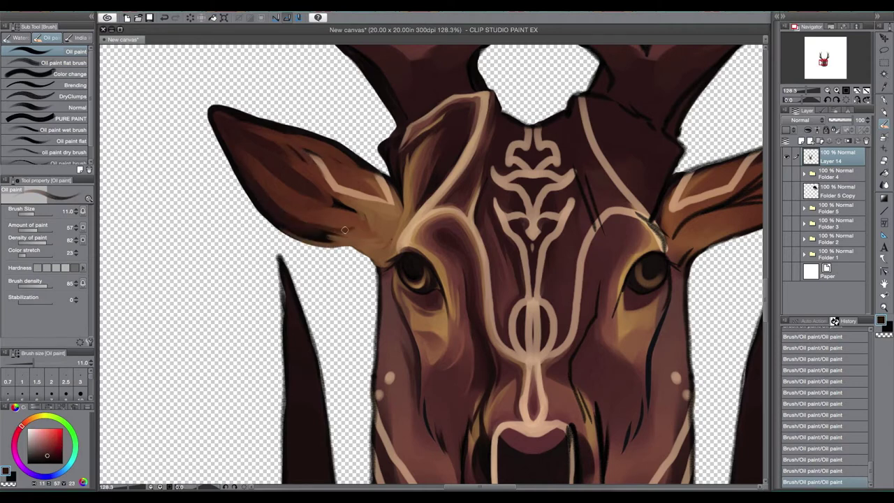
- Paint dark strokes into the hollow at the centre of the left ear
drag(321, 197, 364, 225)
mouse_move(300, 187)
mouse_down()
mouse_move(275, 184)
mouse_move(300, 167)
mouse_move(363, 222)
mouse_up()
alt+click(325, 188)
alt+click(325, 187)
- Cover the tan marking inside the left ear with dark and reddish-brown strokes
drag(307, 155, 350, 192)
drag(332, 176, 388, 203)
alt+click(350, 189)
mouse_move(339, 161)
mouse_down()
mouse_move(377, 202)
mouse_move(391, 204)
mouse_up()
alt+click(367, 165)
alt+click(296, 152)
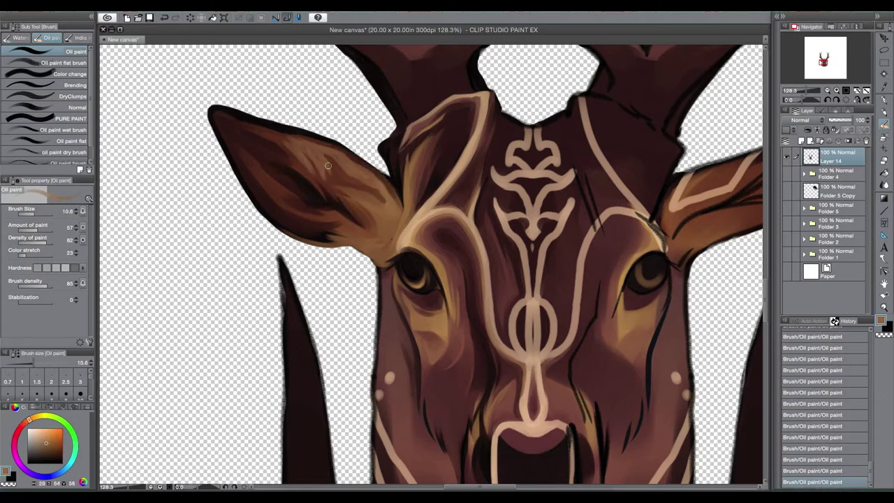
- Brush ochre fur strokes across the upper inside of the left ear and save the file
drag(311, 148, 370, 180)
key(ctrl+z)
key(ctrl+y)
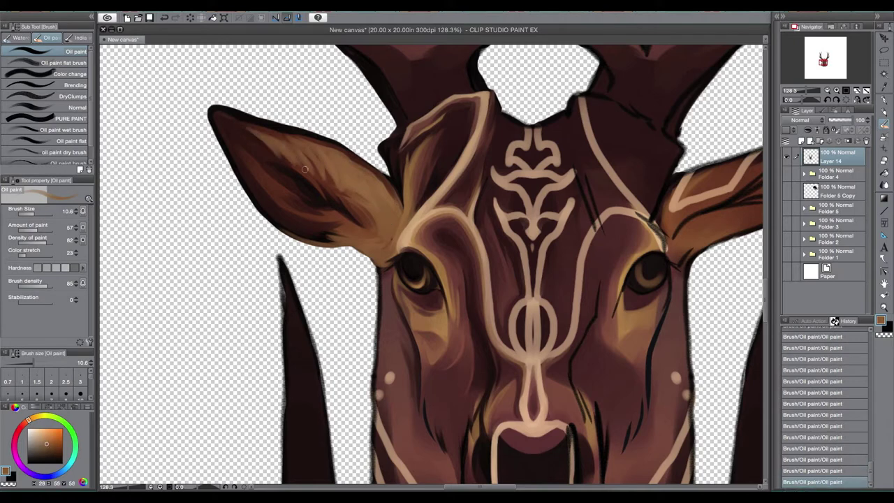
alt+click(244, 126)
drag(244, 125, 343, 168)
key(ctrl+s)
alt+click(302, 143)
drag(302, 143, 390, 205)
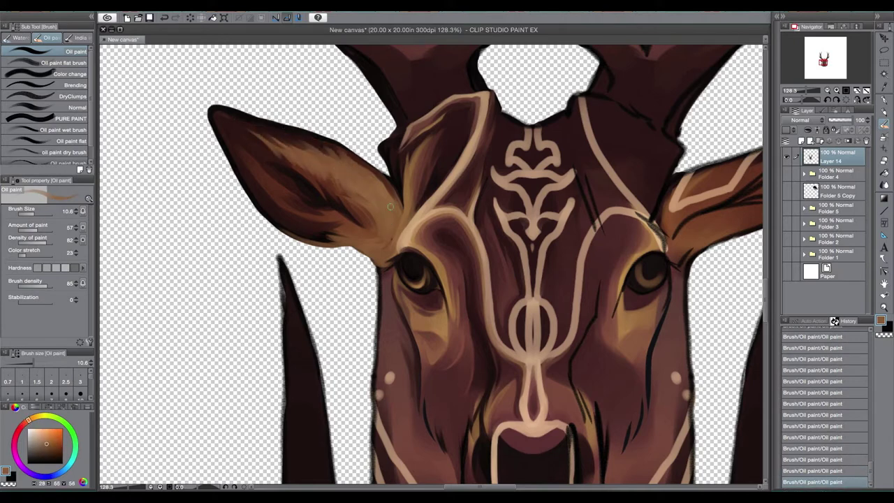
- Deepen the brown inside the lower half of the left ear and repaint its dark upper outline
alt+click(283, 199)
drag(276, 205, 254, 175)
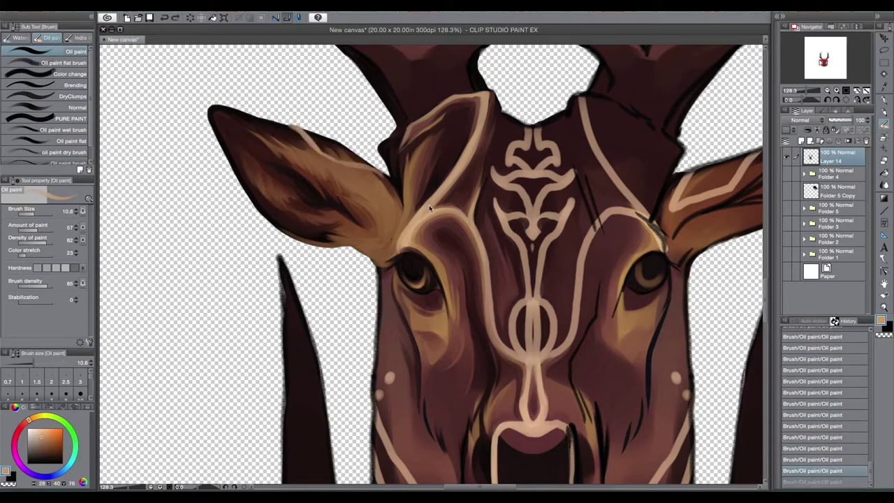
alt+click(227, 112)
drag(227, 111, 318, 138)
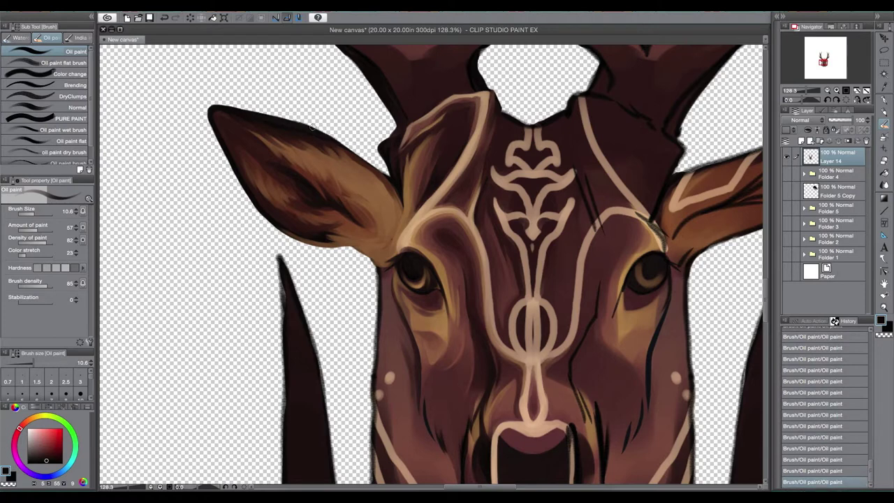
- Trim the outer edge near the left ear's base and touch up the brown strokes inside the ear
key(e)
drag(371, 157, 387, 178)
key(b)
drag(308, 161, 327, 168)
alt+click(326, 168)
alt+click(337, 207)
- Add dark fur strokes from the outline at the left ear's tip and upper edge, undoing and restoring the last one
drag(227, 115, 252, 147)
alt+click(248, 118)
mouse_move(231, 115)
mouse_down()
mouse_move(249, 143)
mouse_move(264, 125)
mouse_up()
alt+click(373, 198)
alt+click(380, 184)
drag(350, 158, 405, 206)
key(bracketleft)
key(bracketleft)
key(bracketleft)
key(ctrl+z)
key(ctrl+y)
- Touch up the brown fur at the left ear's base and lower edge using browns sampled from the painting
scroll(412, 230, down, 5)
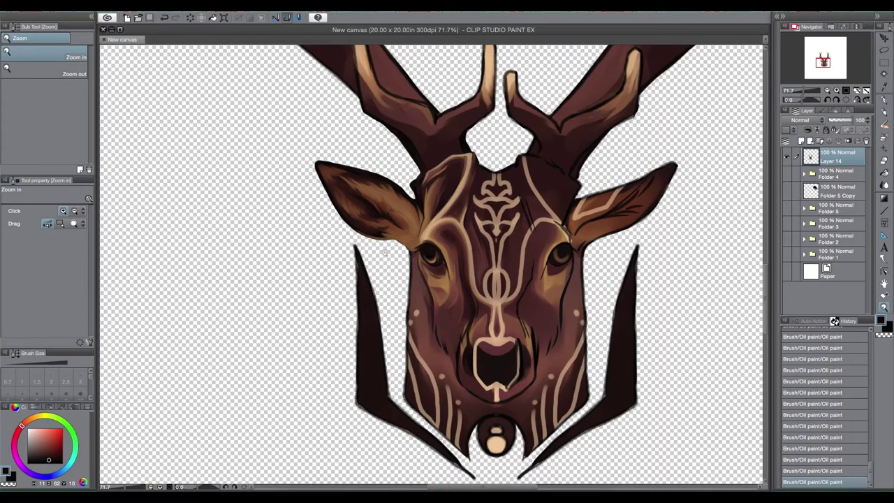
scroll(433, 252, up, 5)
key(bracketright)
key(bracketright)
key(bracketright)
key(bracketleft)
alt+click(447, 305)
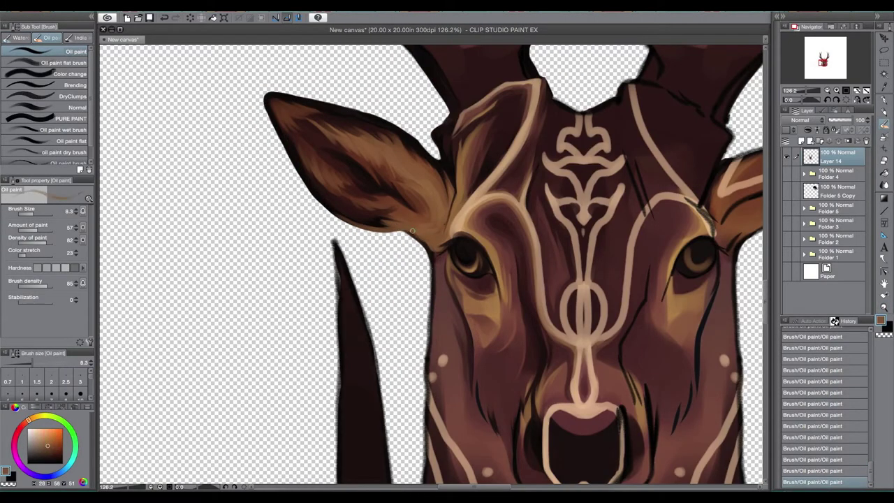
key(bracketleft)
alt+click(463, 389)
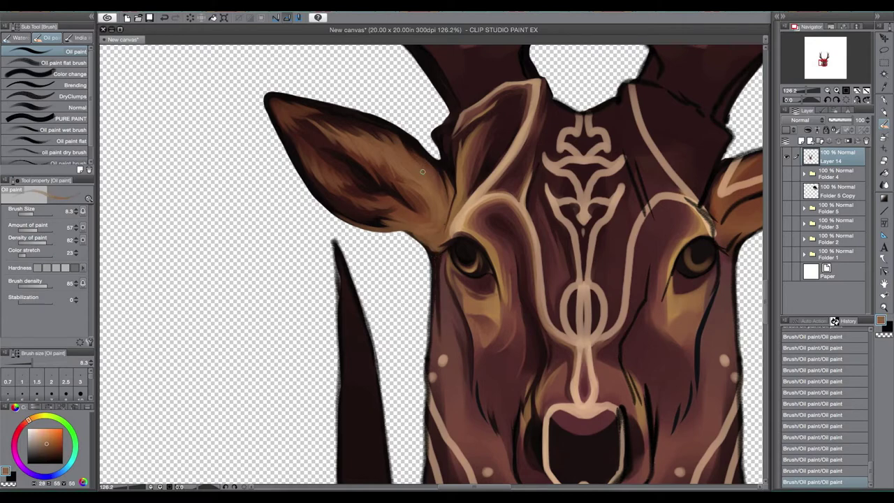
- Refine the tan circle and stem marking on the snout, and shade the upper part of the nose dark maroon
scroll(463, 389, down, 5)
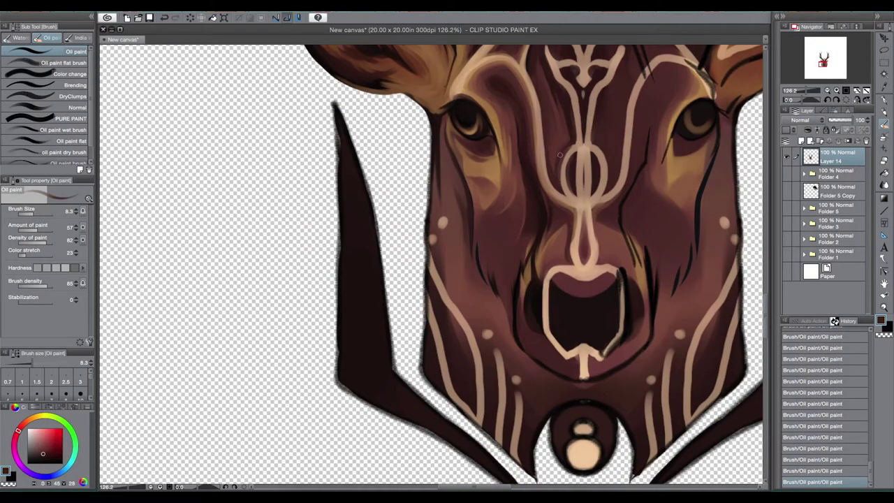
alt+click(577, 136)
mouse_move(592, 209)
mouse_down()
mouse_move(566, 205)
mouse_move(596, 244)
mouse_up()
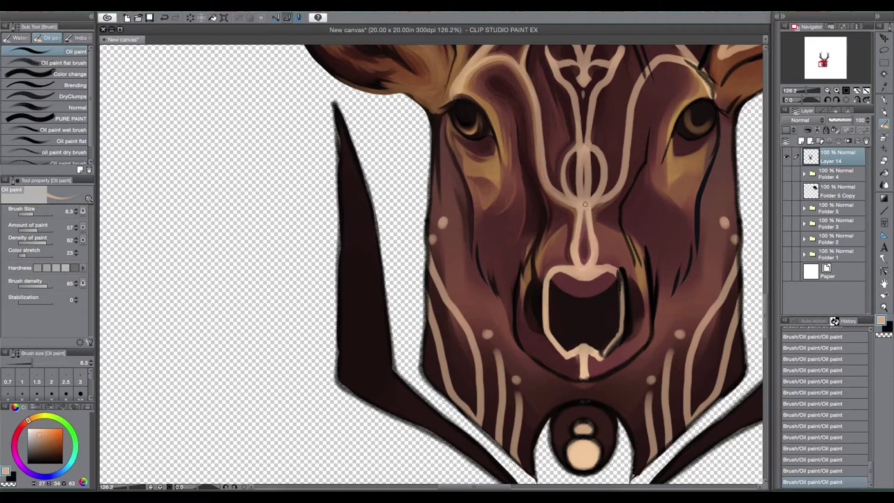
alt+click(583, 166)
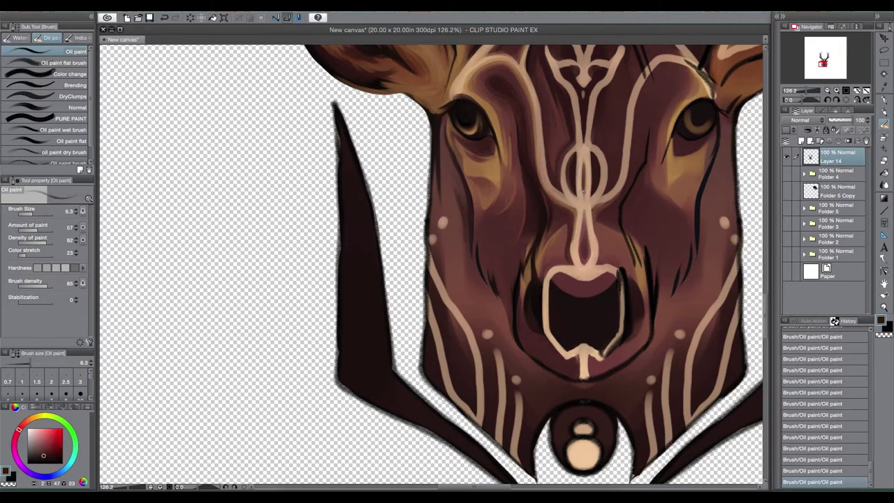
alt+click(587, 198)
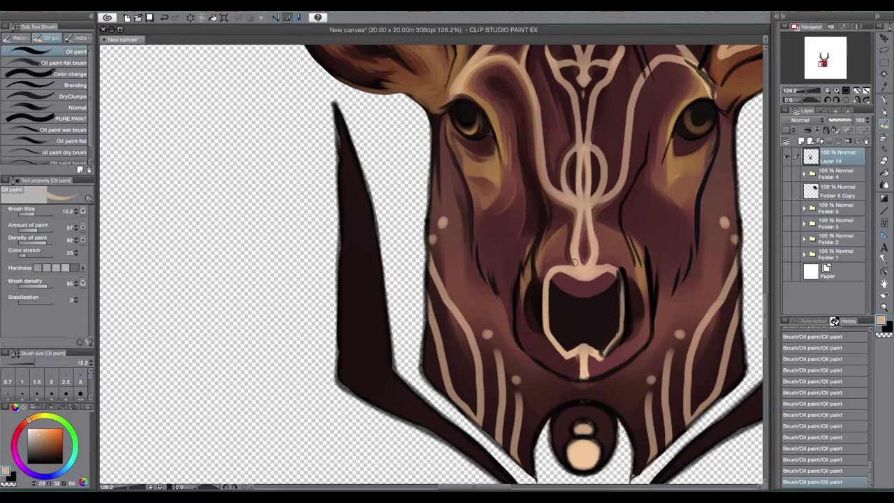
alt+click(539, 286)
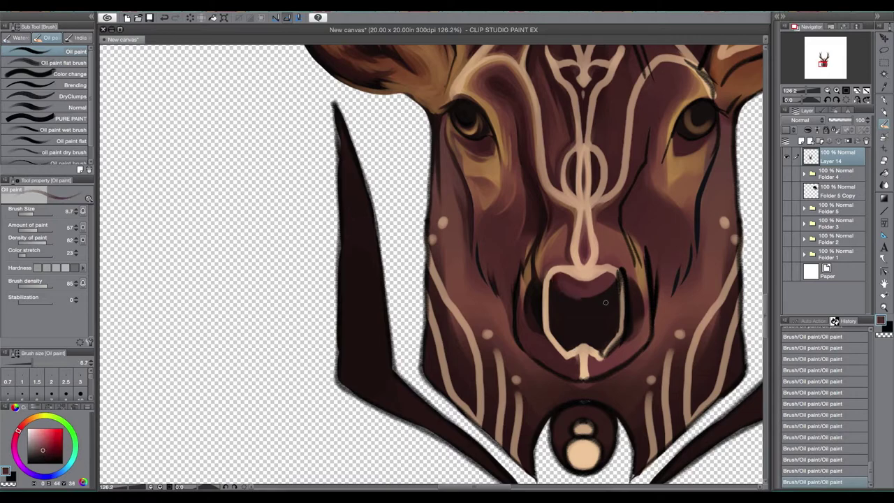
- Paint dark fur strokes along the left side of the muzzle where it meets the cheek
alt+click(509, 326)
drag(499, 296, 514, 335)
key(bracketright)
alt+click(515, 328)
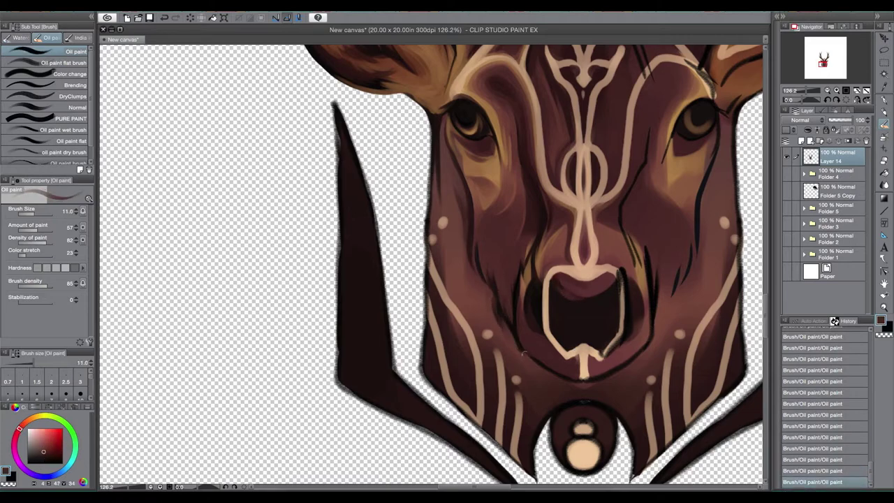
key(bracketleft)
key(bracketleft)
key(bracketleft)
alt+click(493, 301)
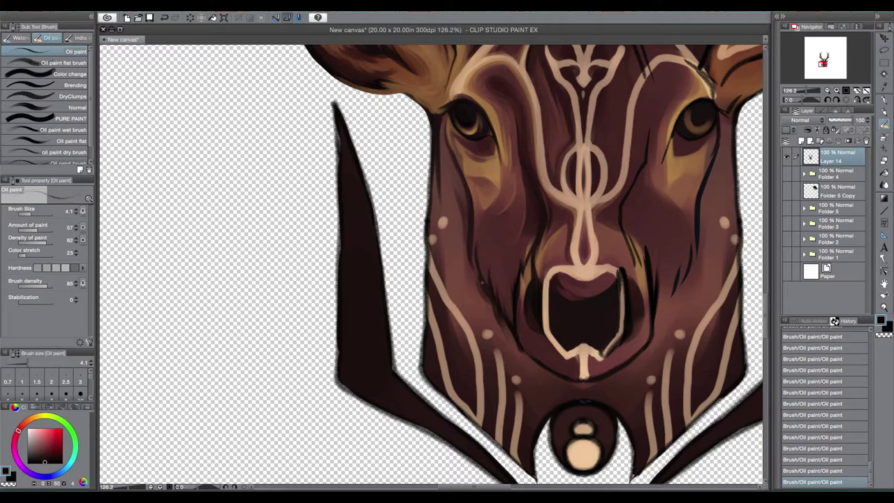
- Blend the dark maroon fur on the left cheek, extending it up from the muzzle toward the eye
alt+click(489, 287)
key(bracketright)
key(bracketright)
key(bracketright)
key(bracketright)
key(bracketright)
key(bracketright)
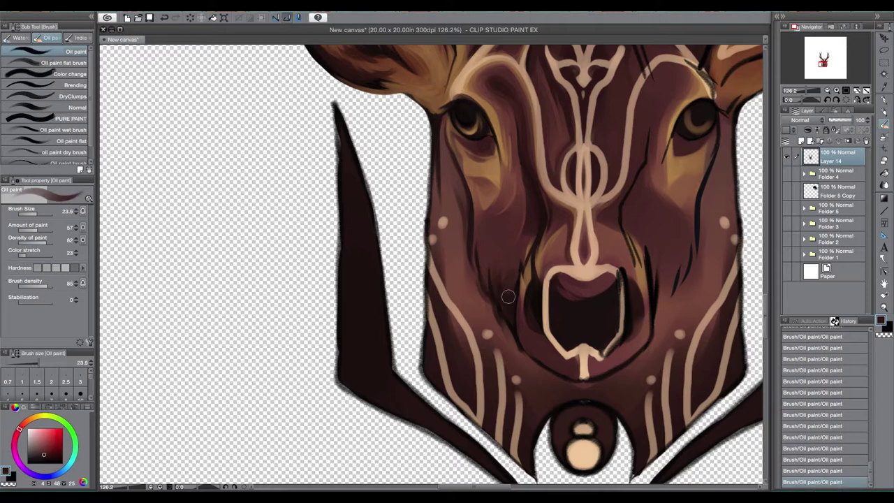
key(bracketleft)
key(bracketleft)
key(bracketleft)
alt+click(477, 222)
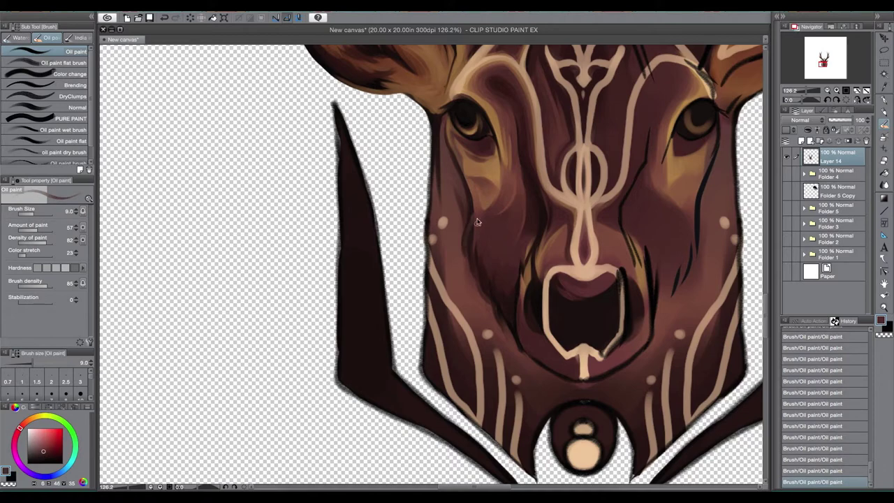
- Repaint the long tan stripe on the left cheek and cover the two tan dots above it with maroon
alt+click(454, 314)
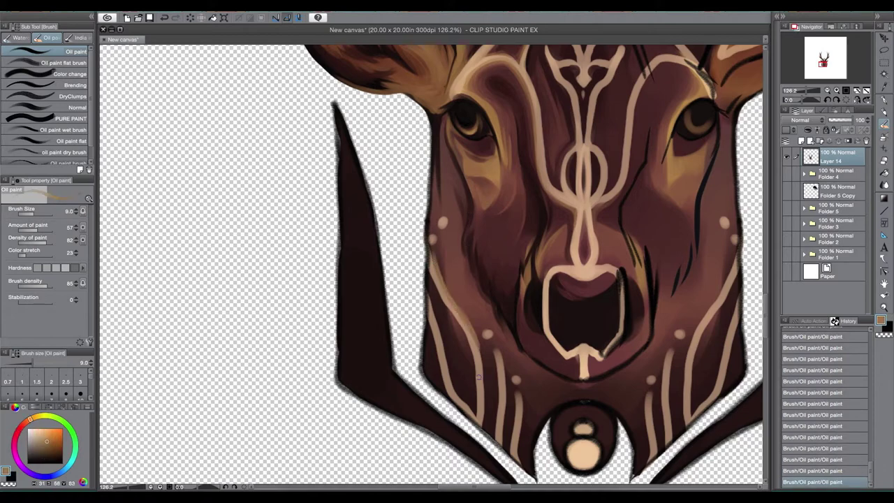
mouse_move(433, 275)
mouse_down()
mouse_move(470, 329)
mouse_move(480, 395)
mouse_up()
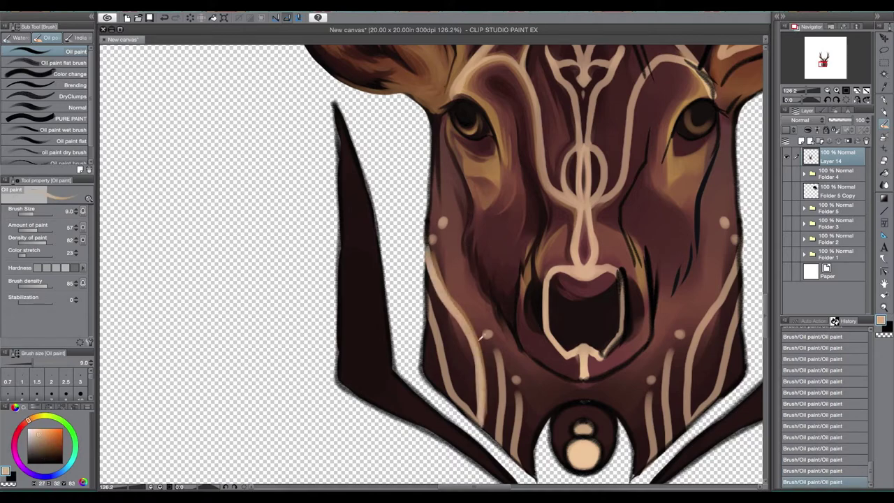
alt+click(450, 280)
key(bracketright)
key(bracketright)
key(bracketright)
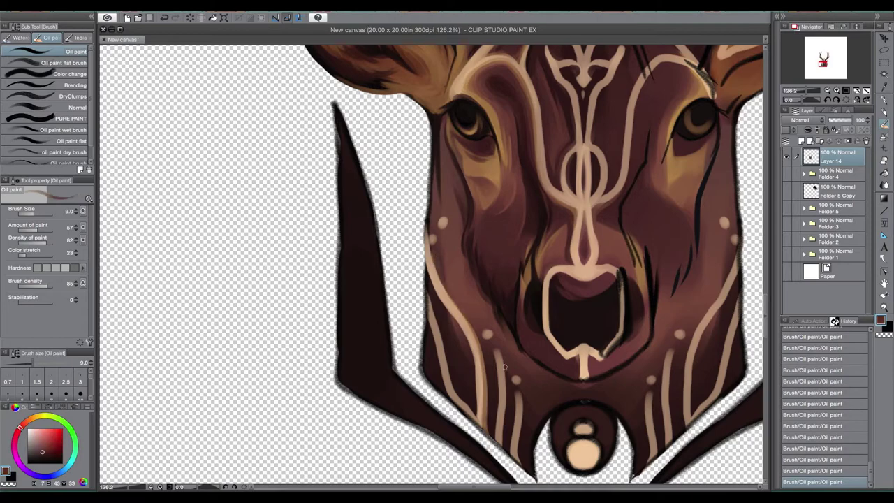
mouse_move(431, 233)
mouse_down()
mouse_move(445, 262)
mouse_move(447, 203)
mouse_up()
- Darken the left edge of the face beside the eye and brush ochre strokes beneath the eye
key(bracketleft)
key(bracketleft)
key(bracketleft)
key(bracketleft)
alt+click(447, 203)
drag(438, 122, 440, 179)
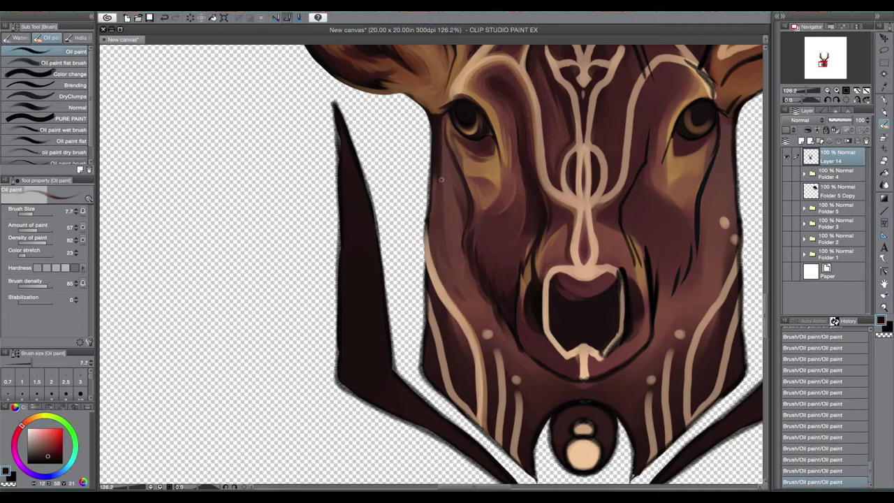
alt+click(460, 148)
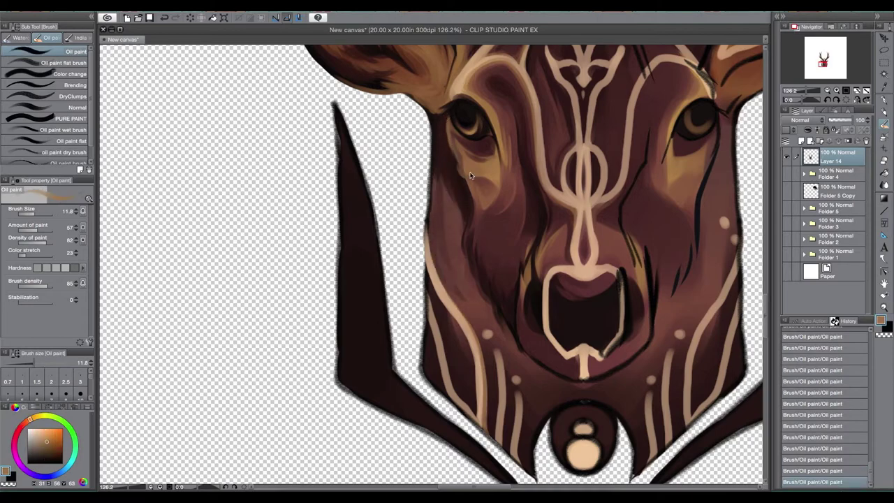
drag(471, 175, 478, 183)
- Deepen the shadow along the face's left edge below the ear with a smaller dark brush
key(bracketleft)
key(bracketleft)
key(bracketleft)
key(bracketleft)
alt+click(433, 143)
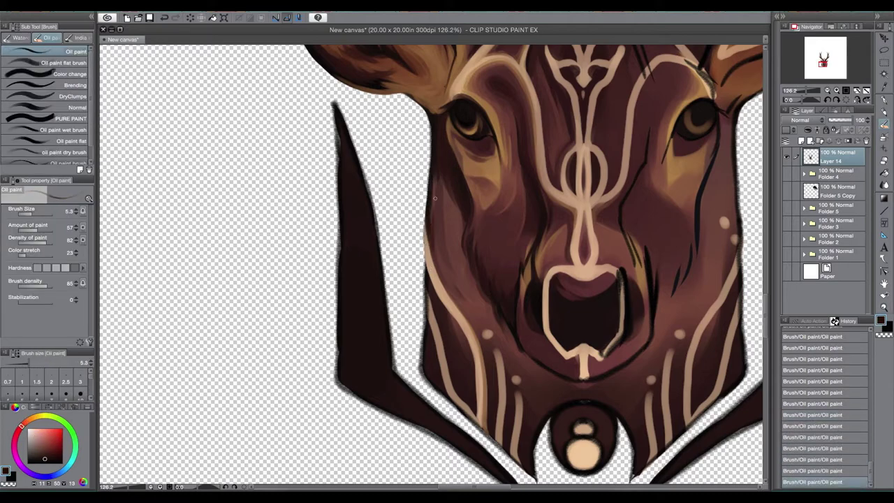
- Repaint the tan stripes out to the left edge of the cheek and neck, trimming the outer contour clean
alt+click(432, 225)
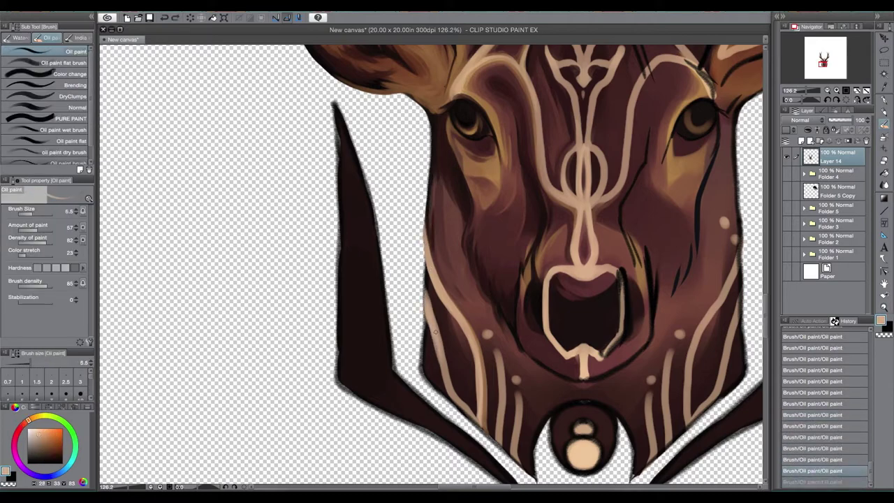
alt+click(426, 273)
drag(426, 262, 423, 293)
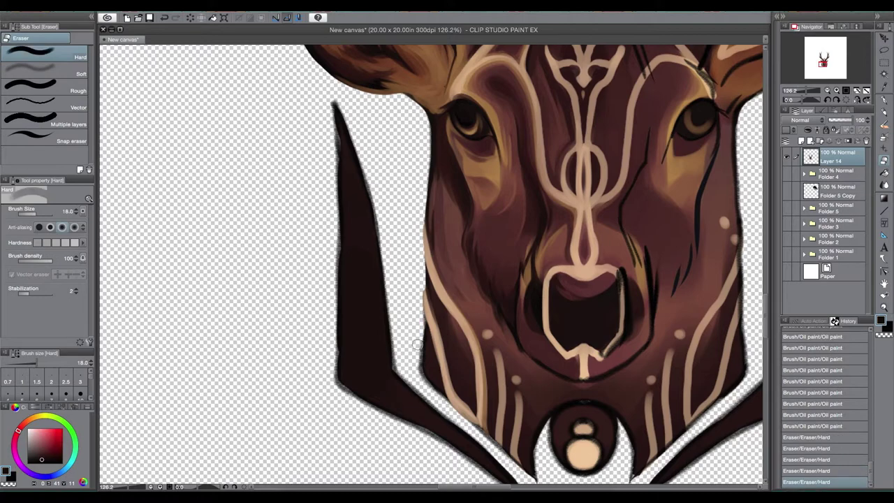
alt+click(426, 252)
drag(428, 241, 423, 280)
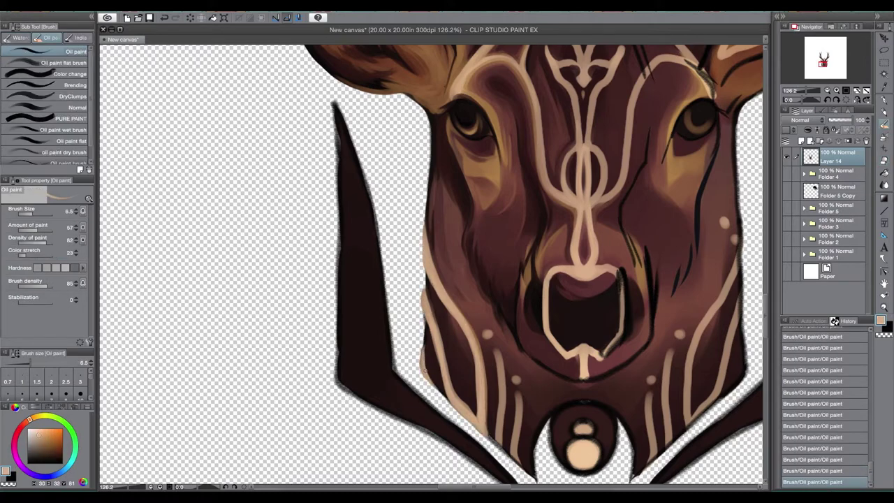
- Clean up the edges of the upper part of the left dark spike with the hard eraser
alt+click(336, 346)
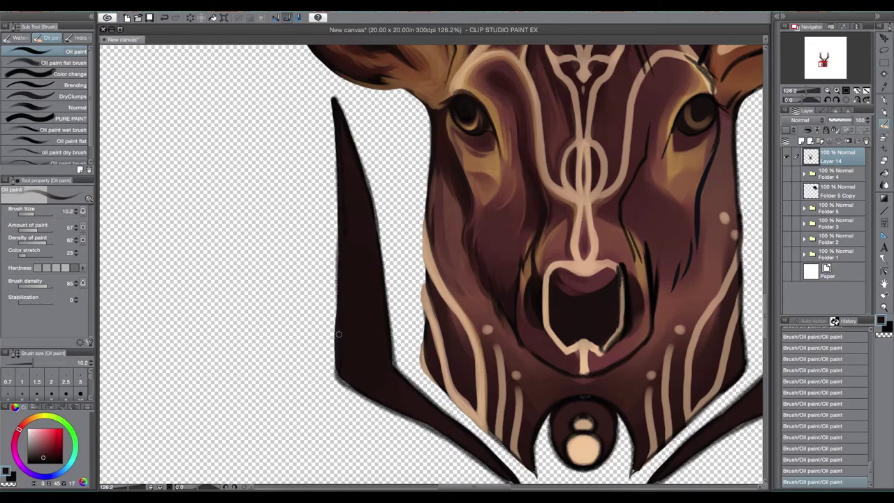
key(e)
drag(335, 210, 340, 380)
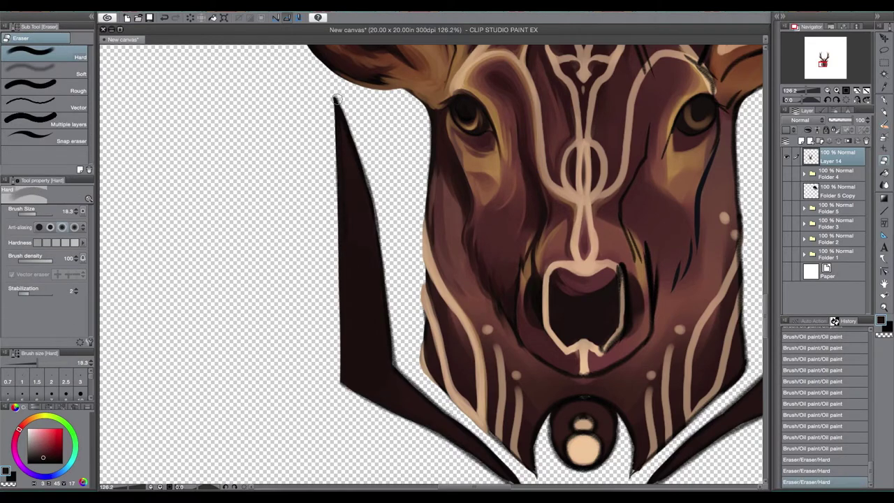
drag(392, 147, 396, 363)
- Reshape the lower arm of the left spike into a sharp tapered point with dark paint and the eraser
scroll(419, 280, down, 5)
drag(454, 314, 546, 380)
key(b)
drag(388, 220, 501, 335)
key(e)
drag(389, 217, 545, 373)
drag(404, 281, 549, 378)
drag(384, 270, 528, 385)
- Paint a thin dark sliver beneath the left spike's lower tip and trim it to a point
key(b)
drag(473, 334, 549, 374)
key(e)
drag(485, 349, 525, 373)
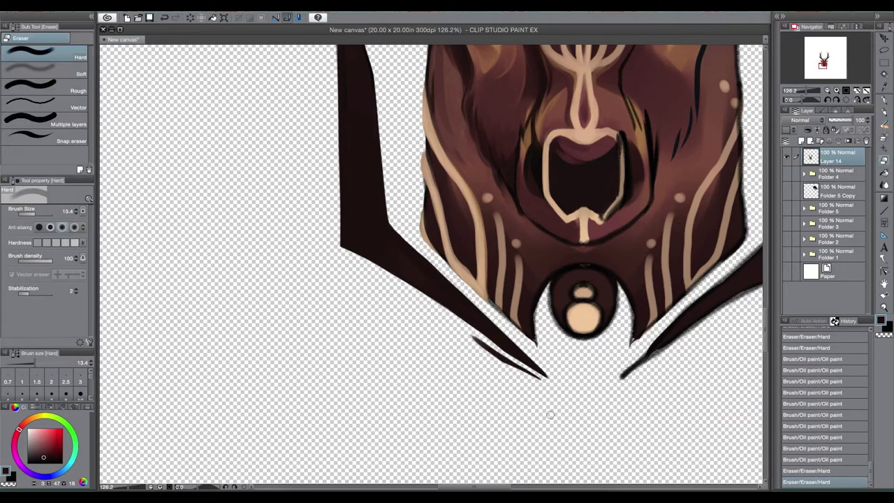
- Rework the tan stripes and lower edge of the left side of the neck, undoing the unwanted strokes
drag(616, 177, 479, 257)
key(b)
drag(363, 394, 365, 290)
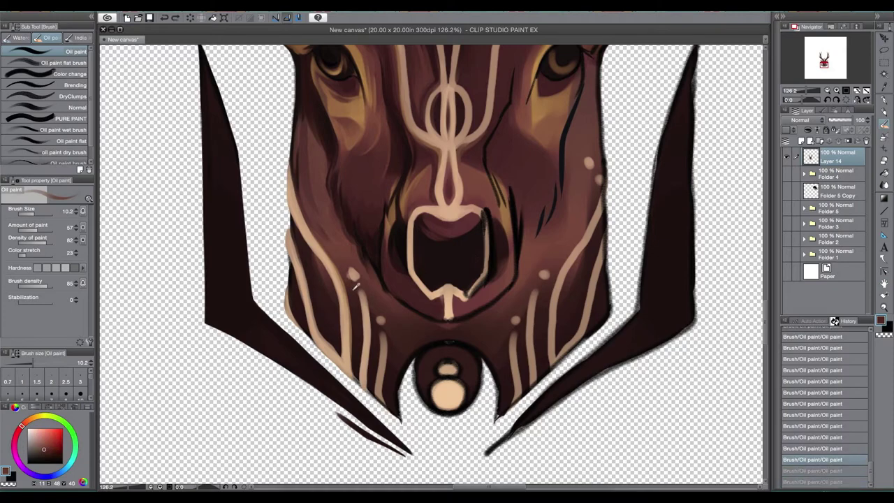
key(ctrl+z)
key(ctrl+z)
key(ctrl+z)
key(e)
key(ctrl+z)
key(ctrl+z)
key(ctrl+z)
key(ctrl+z)
key(ctrl+z)
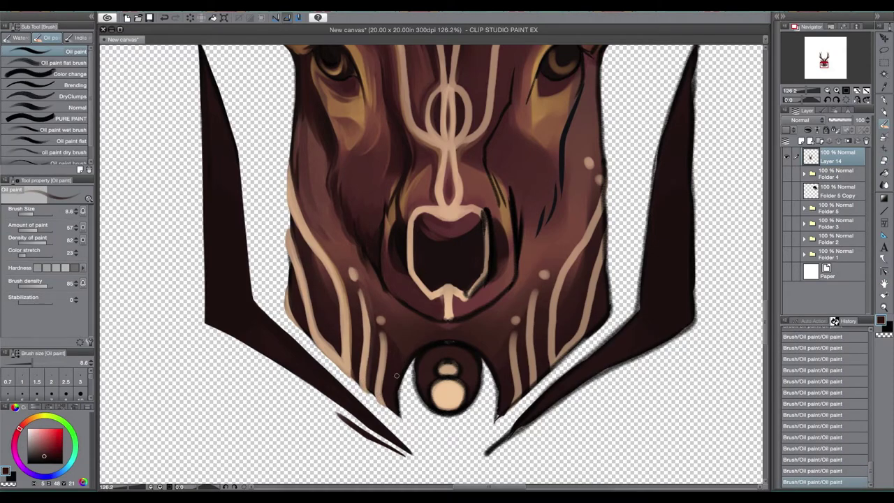
- Repaint the dark ring of the round pendant below the chin and round out its small cream circle
key(b)
mouse_move(419, 363)
mouse_down()
mouse_move(427, 412)
mouse_move(440, 361)
mouse_up()
key(bracketleft)
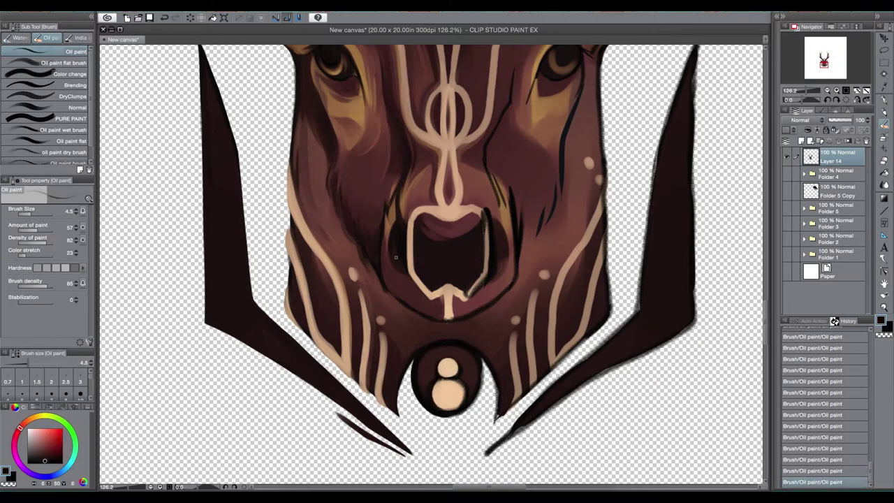
- Paint the left lower part of the muzzle around the nose ochre
alt+click(391, 267)
mouse_move(391, 267)
mouse_down()
mouse_move(412, 311)
mouse_move(427, 298)
mouse_move(442, 319)
mouse_up()
alt+click(418, 283)
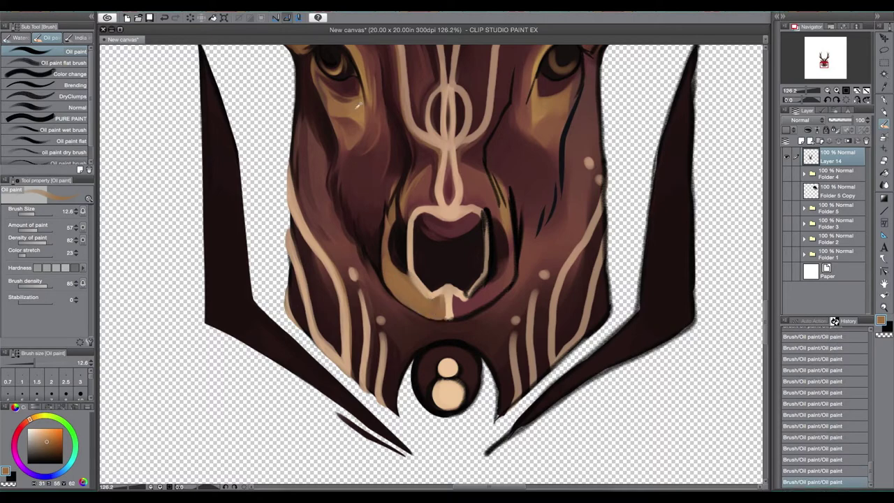
- Blend darker brown into the ochre on the left side of the muzzle with a larger brush
key(bracketright)
key(bracketright)
key(bracketright)
key(bracketright)
key(bracketright)
alt+click(389, 264)
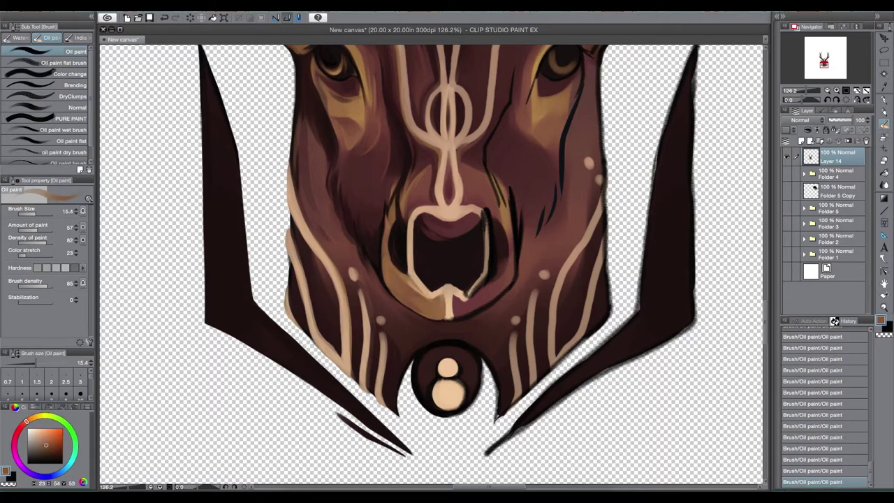
- Sharpen the left half of the tan forehead ornament with a smaller brush in dark tones sampled around it
key(x)
scroll(430, 305, down, 3)
scroll(433, 175, up, 3)
key(bracketleft)
key(bracketleft)
key(bracketleft)
key(bracketleft)
key(bracketleft)
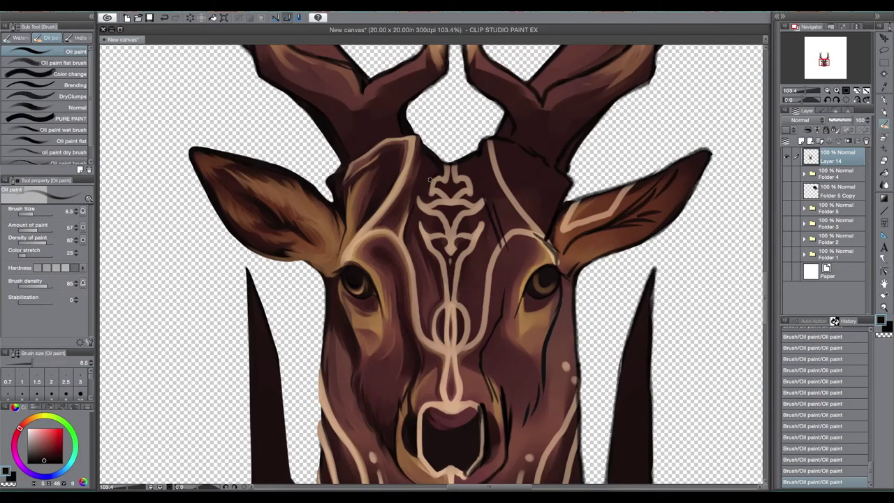
alt+click(442, 177)
alt+click(440, 184)
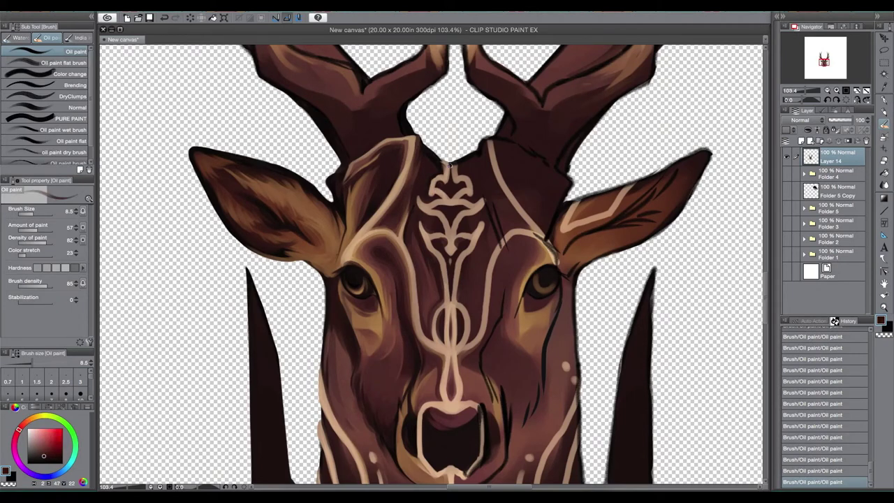
alt+click(434, 198)
alt+click(439, 226)
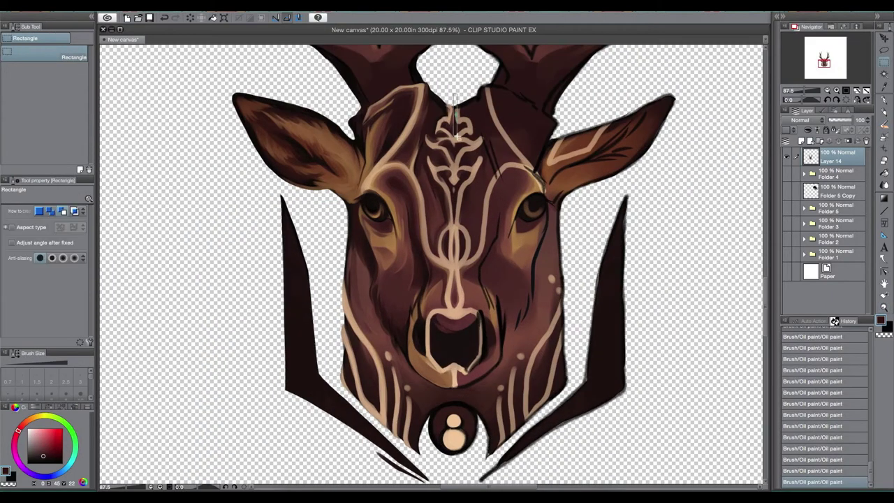
- Copy the left half of the head onto a new layer and flip it horizontally
drag(456, 136, 200, 459)
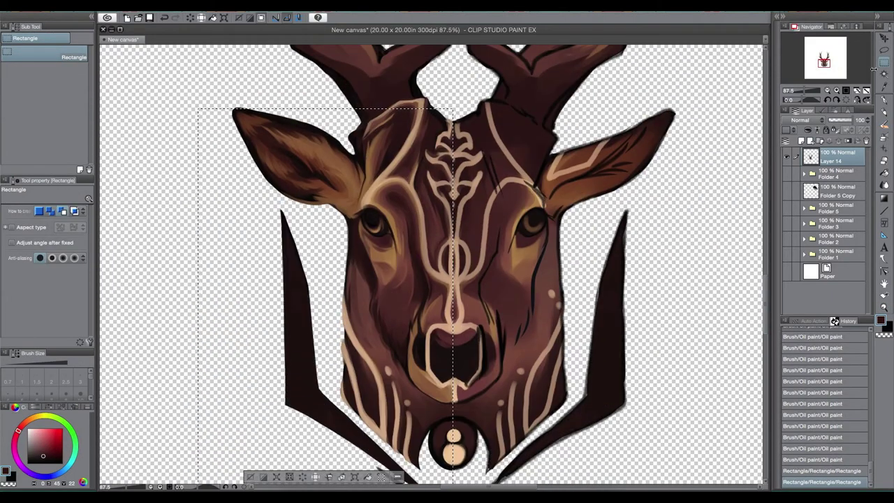
key(ctrl+c)
key(ctrl+v)
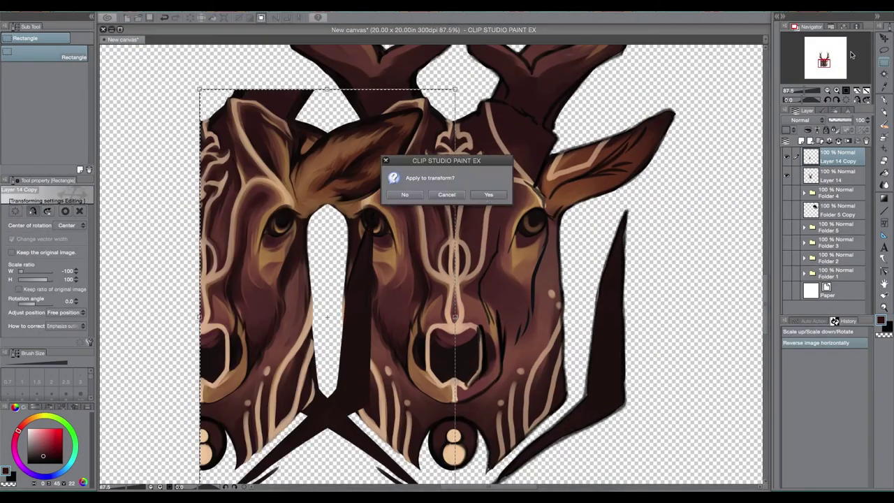
key(Return)
- Clear the selection and move the mirrored half over the right side of the head
key(ctrl+d)
key(k)
drag(276, 198, 528, 197)
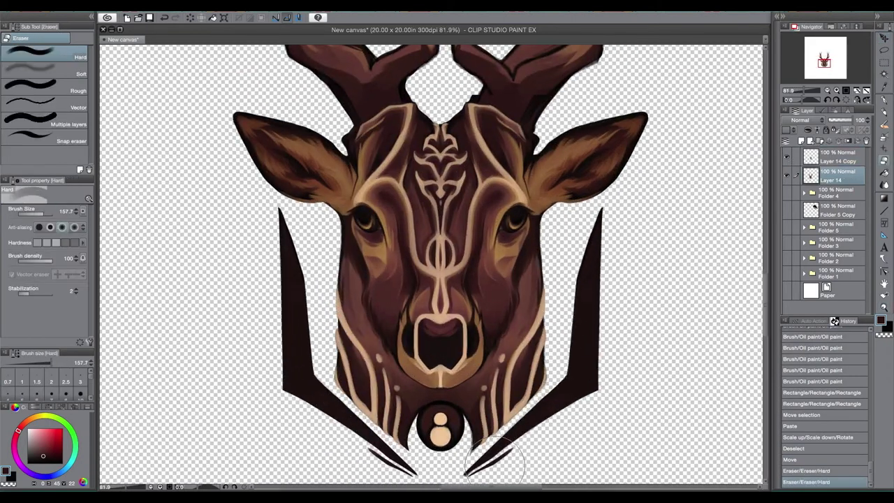
- Erase the stray edges around the chin medallion and lower spikes, merge the mirrored half into Layer 14 and save
drag(489, 458, 539, 449)
drag(447, 419, 461, 444)
key(ctrl+e)
key(ctrl+s)
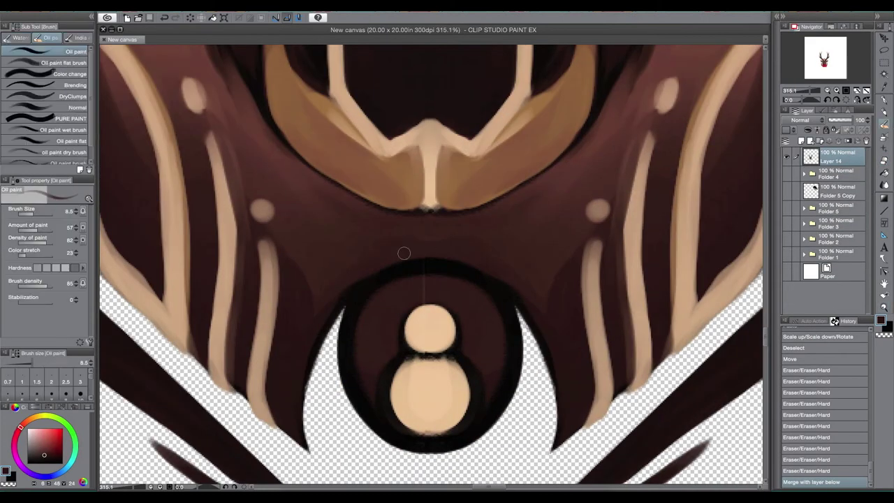
- Paint over the centre seam at the chin medallion and shade its two tan circles with the Oil paint brush
mouse_move(404, 253)
mouse_down()
mouse_move(427, 373)
mouse_move(420, 419)
mouse_move(422, 396)
mouse_up()
scroll(422, 396, down, 10)
scroll(415, 373, up, 5)
key(ctrl+z)
key(ctrl+z)
key(ctrl+z)
key(ctrl+y)
key(ctrl+y)
key(ctrl+y)
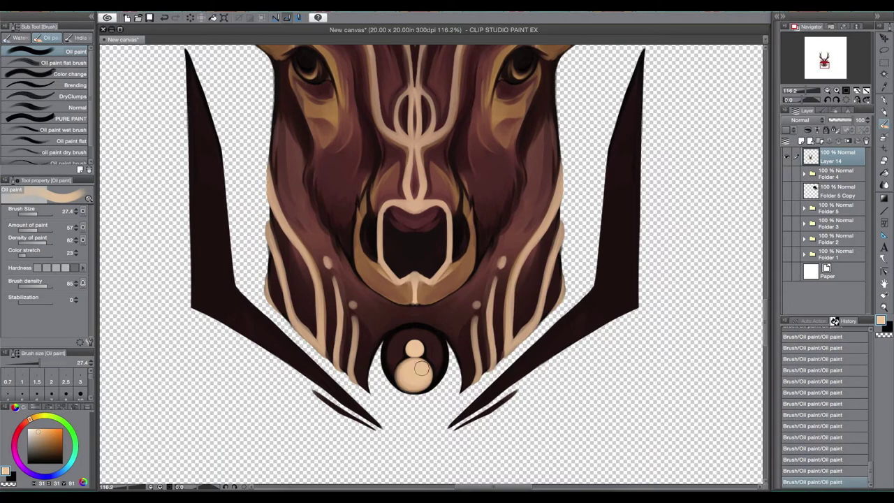
- Compare the lower face and medallion with and without the latest brush strokes
scroll(422, 368, down, 5)
scroll(414, 335, up, 6)
key(ctrl+z)
key(ctrl+y)
key(ctrl+z)
key(ctrl+y)
key(ctrl+z)
key(ctrl+y)
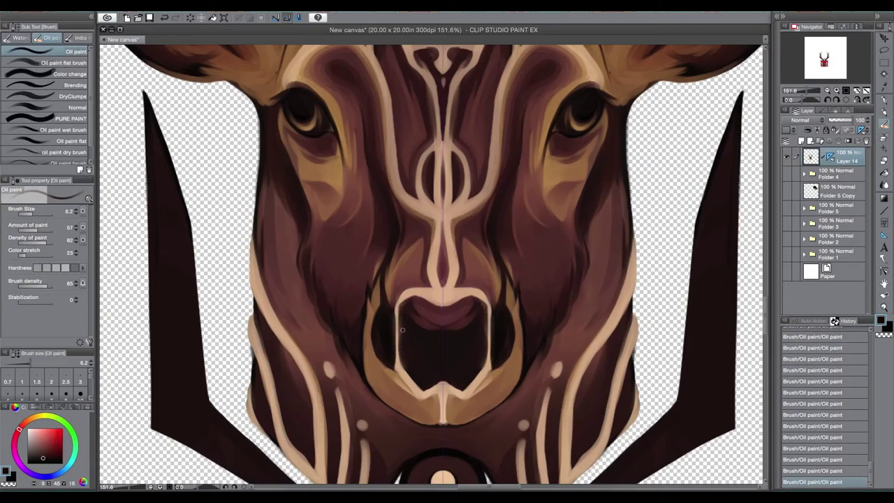
- Paint thin symmetrical strokes along both sides of the tan nose outline in tones sampled from it
alt+click(401, 300)
drag(399, 302, 400, 347)
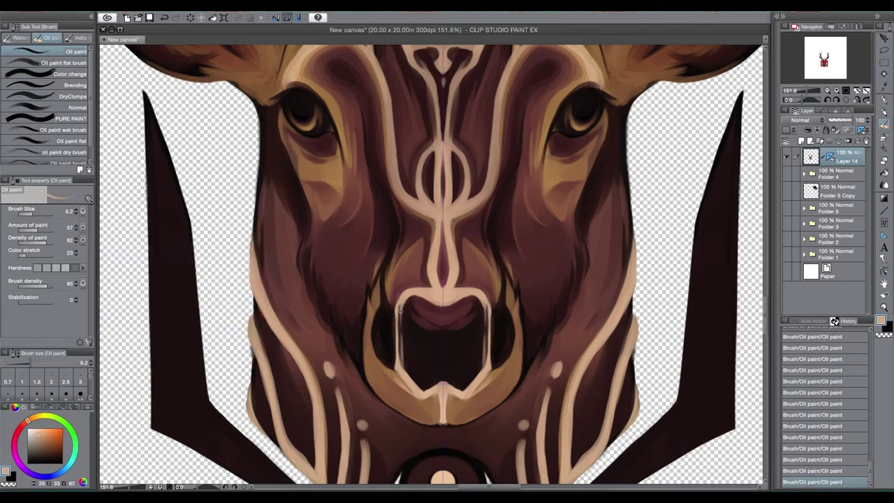
alt+click(401, 343)
mouse_move(399, 310)
mouse_down()
mouse_move(402, 363)
mouse_move(412, 377)
mouse_up()
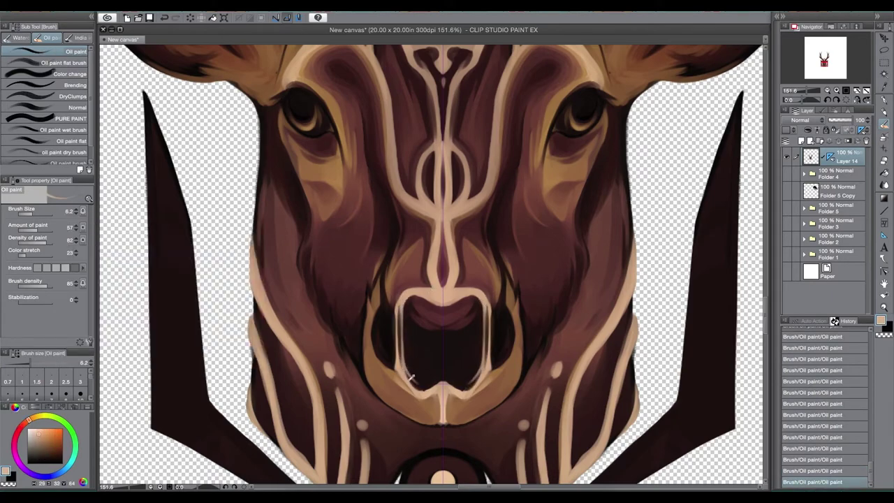
- Detail the inside of the nose with symmetrical dark and maroon strokes in sampled colours
alt+click(391, 333)
scroll(391, 336, down, 5)
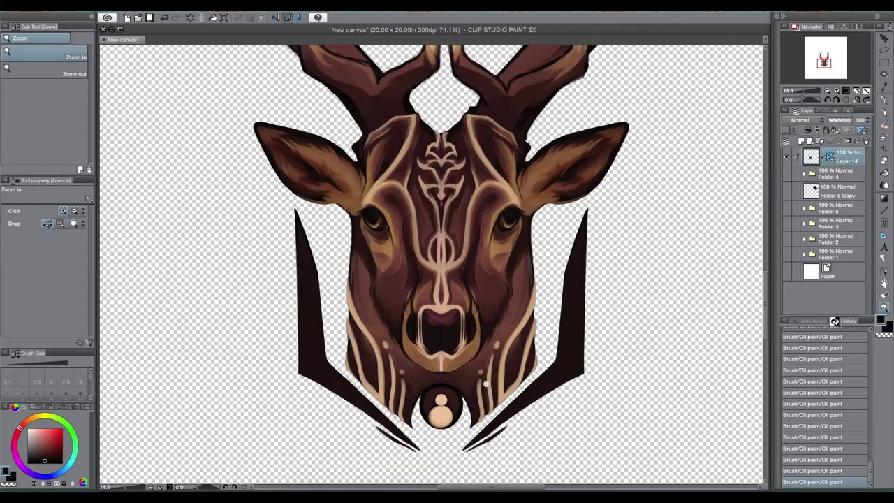
scroll(429, 300, up, 6)
alt+click(418, 319)
key(ctrl+z)
scroll(450, 330, down, 5)
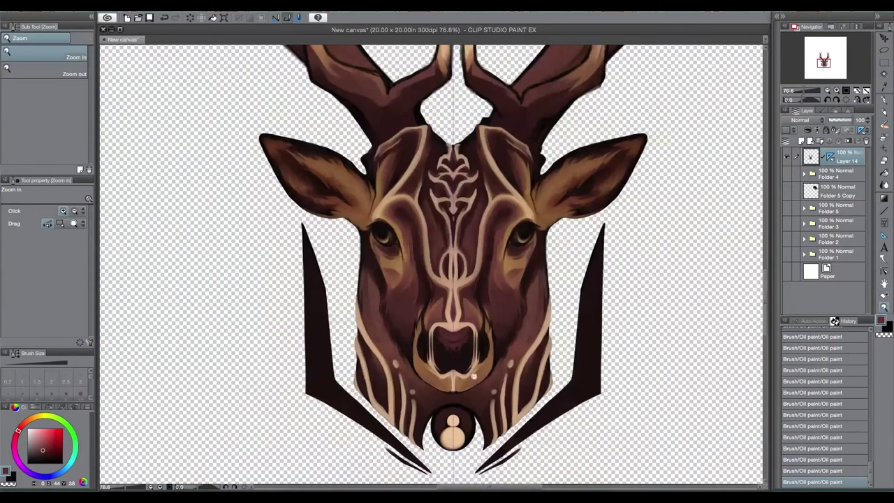
scroll(461, 356, up, 6)
key(ctrl+z)
key(ctrl+y)
key(ctrl+y)
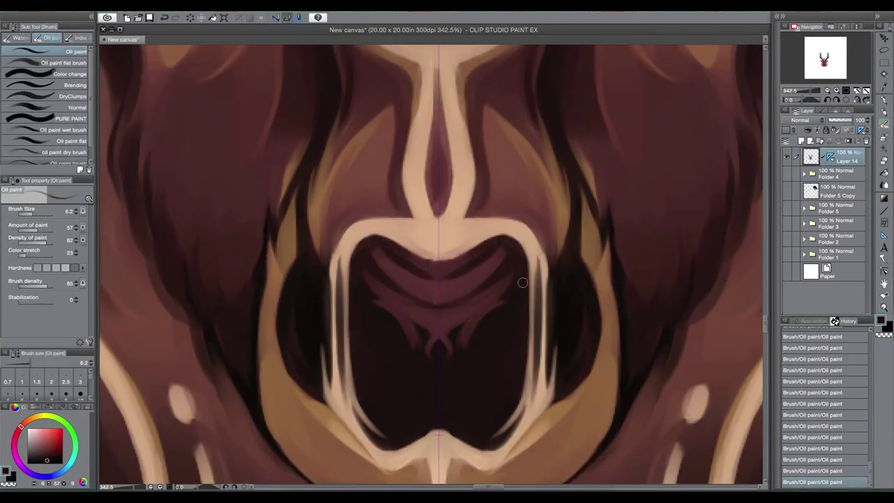
- Reshape the upper corners and rim of the tan nose outline with a smaller brush in sampled colours
drag(499, 239, 470, 251)
key(bracketleft)
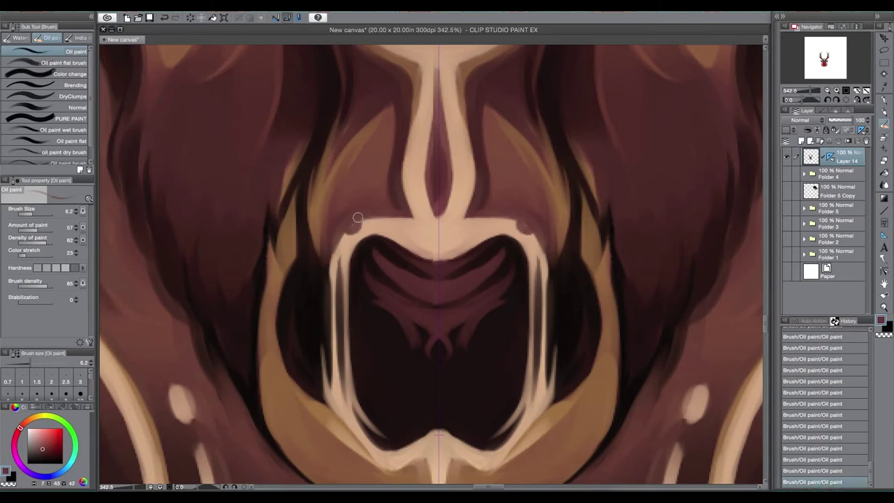
alt+click(354, 215)
key(bracketleft)
key(bracketleft)
drag(349, 222, 333, 261)
mouse_move(395, 220)
mouse_down()
mouse_move(361, 200)
mouse_move(433, 253)
mouse_up()
ctrl+alt+click(534, 276)
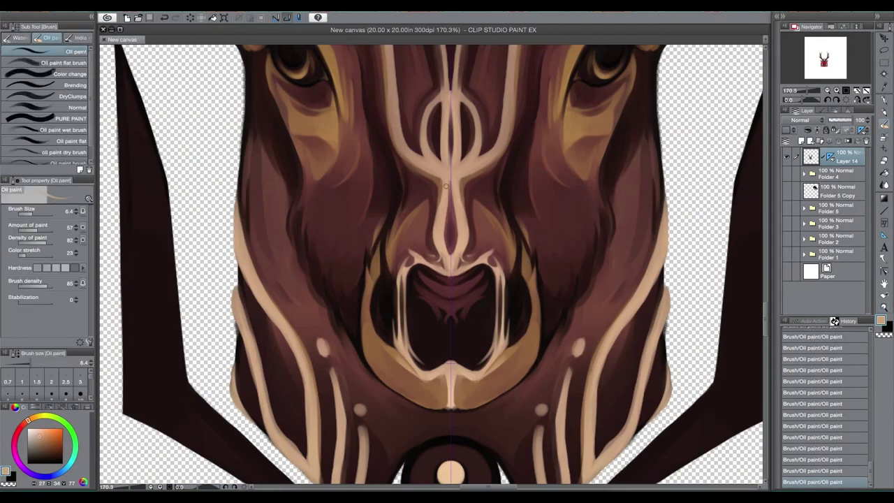
- Draw pointed tan accents around the central forehead ornament with the G-pen, and delete the symmetry ruler from Layer 14
mouse_move(484, 162)
mouse_down()
mouse_move(482, 128)
mouse_move(489, 216)
mouse_up()
key(p)
mouse_move(386, 43)
mouse_down()
mouse_move(386, 232)
mouse_move(418, 356)
mouse_up()
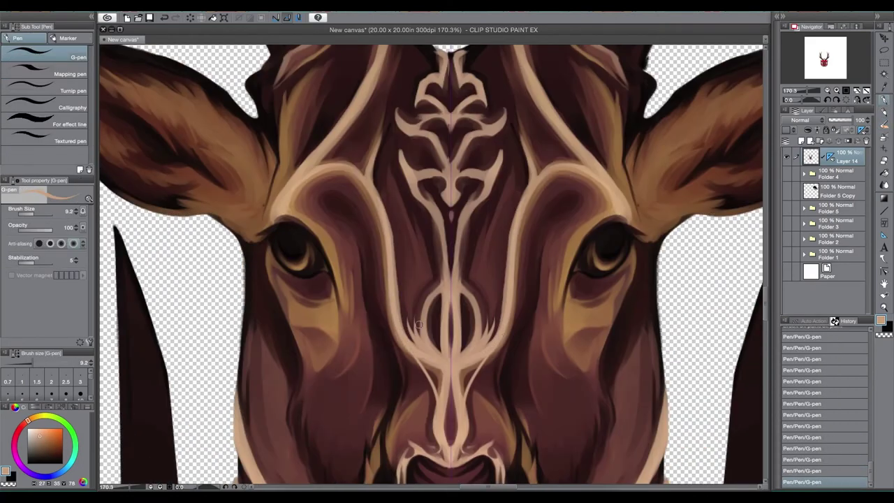
mouse_move(419, 206)
mouse_down()
mouse_move(447, 286)
mouse_move(488, 324)
mouse_up()
right_click(830, 157)
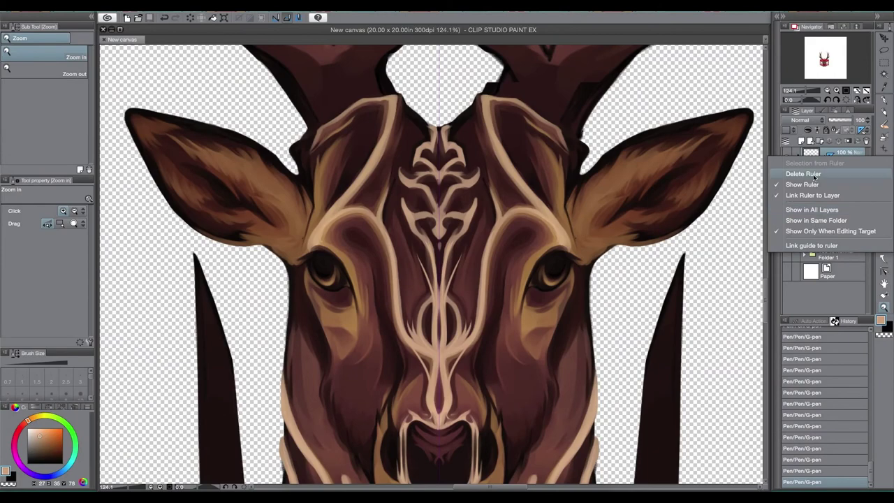
click(813, 173)
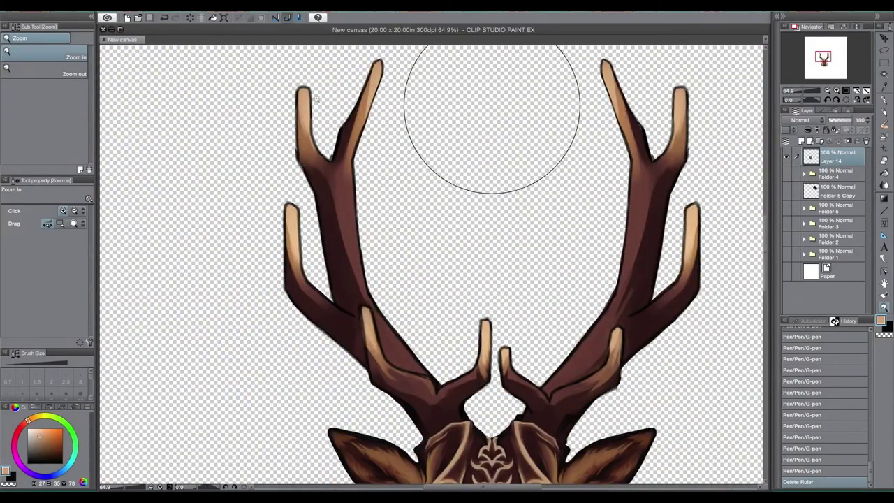
- Repaint the left antler's inner top tine in tan with pale highlights, and erase its black outline
click(316, 99)
key(b)
drag(456, 111, 433, 198)
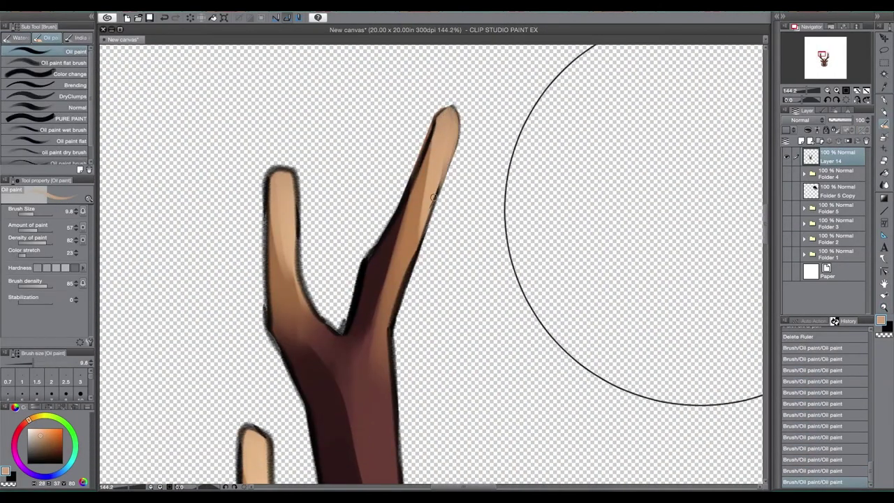
key(e)
drag(443, 94, 413, 146)
key(b)
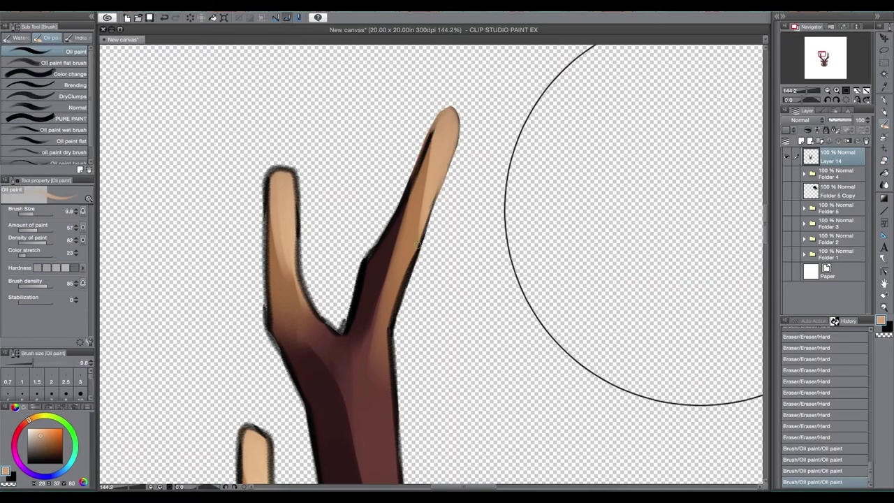
scroll(433, 199, down, 3)
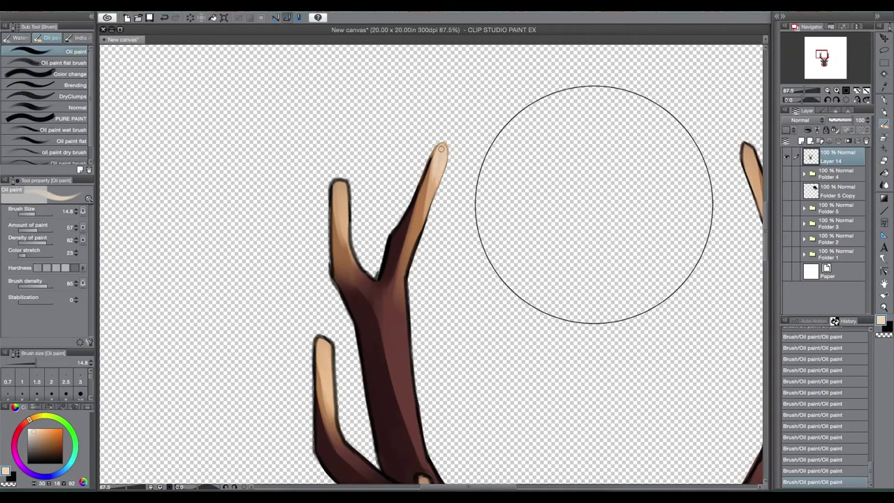
key(e)
mouse_move(425, 237)
mouse_down()
mouse_move(428, 220)
mouse_move(411, 279)
mouse_up()
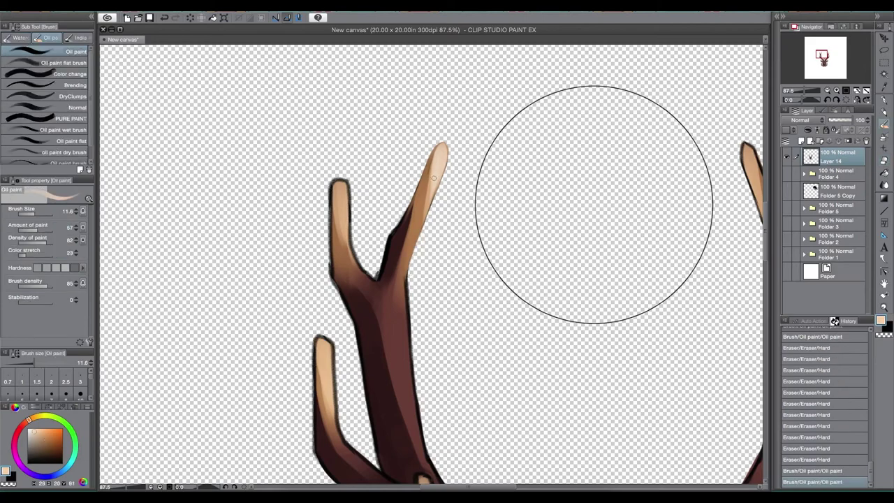
- Check the antler against the white paper, and paint its upper fork and shaft with tan edges and dark shadows
click(788, 272)
click(788, 273)
key(b)
drag(418, 188, 406, 247)
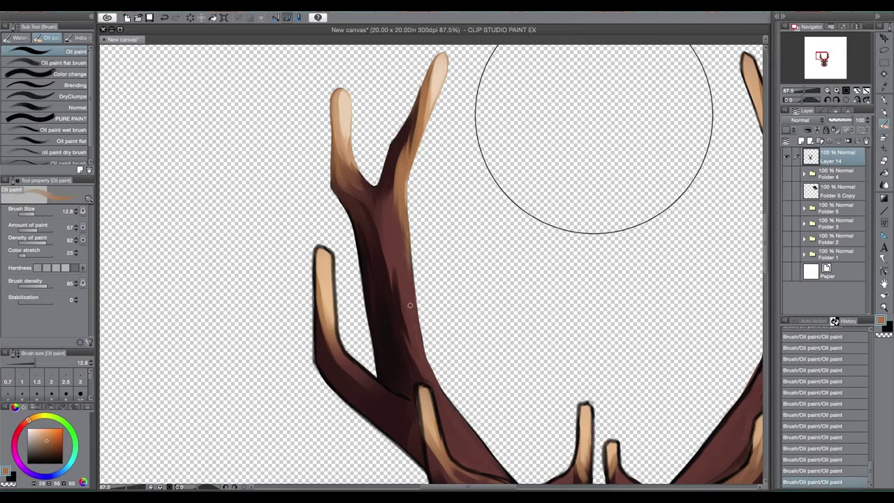
- Redo the last stroke on the left antler's shaft and blend brown streaks along it in sampled tones
key(ctrl+z)
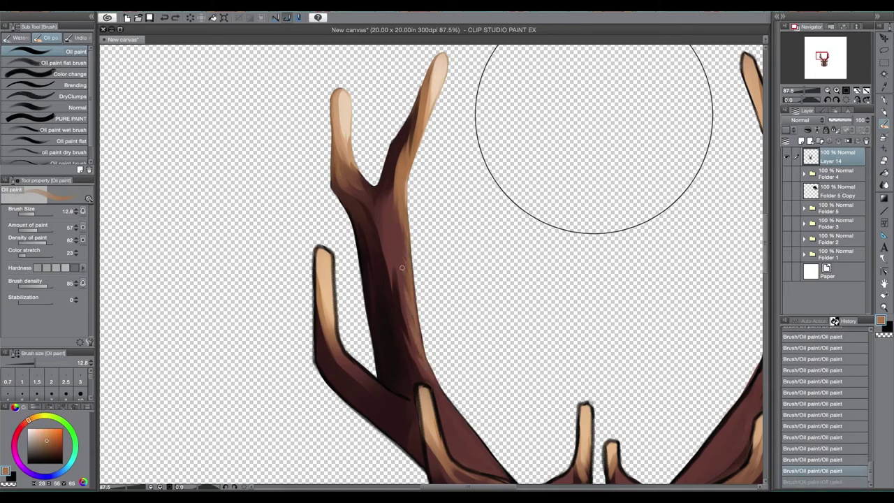
drag(405, 274, 412, 300)
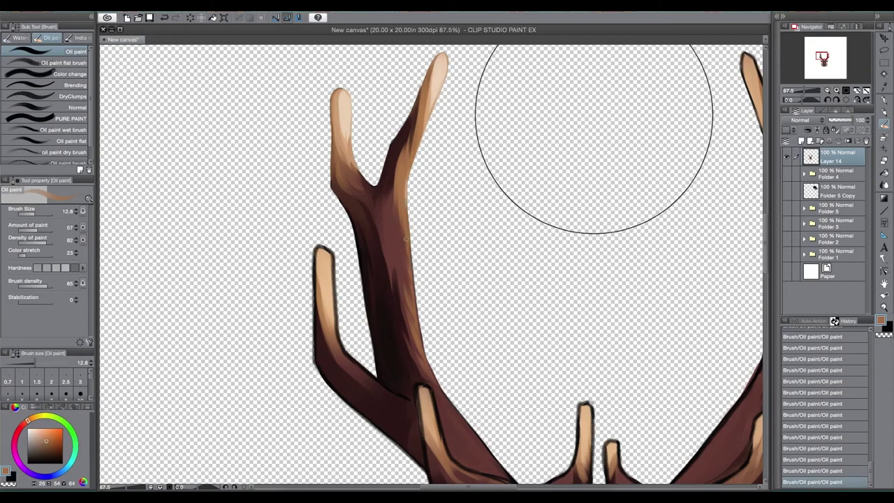
alt+click(393, 259)
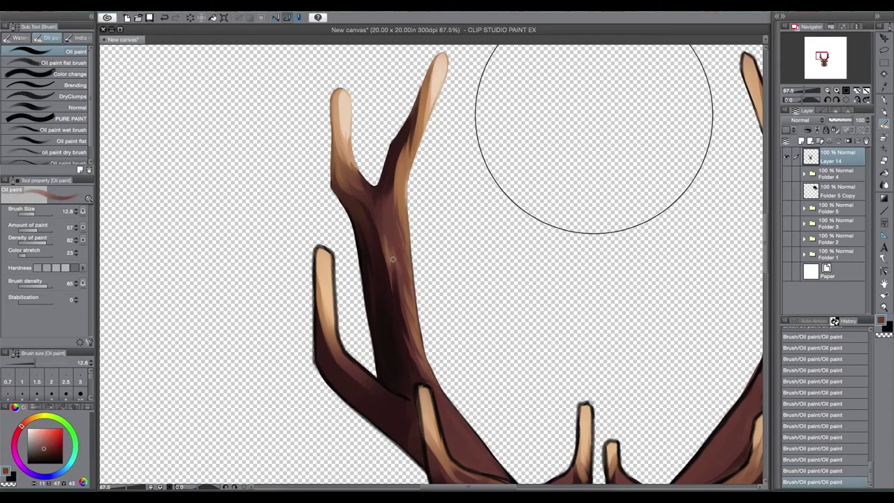
alt+click(384, 215)
alt+click(402, 223)
scroll(431, 377, down, 2)
scroll(334, 97, up, 2)
- Highlight the left antler's lower outer tine in pale tan sampled from the tine above, and erase its outer outline
alt+click(334, 97)
alt+click(342, 91)
drag(325, 227, 331, 294)
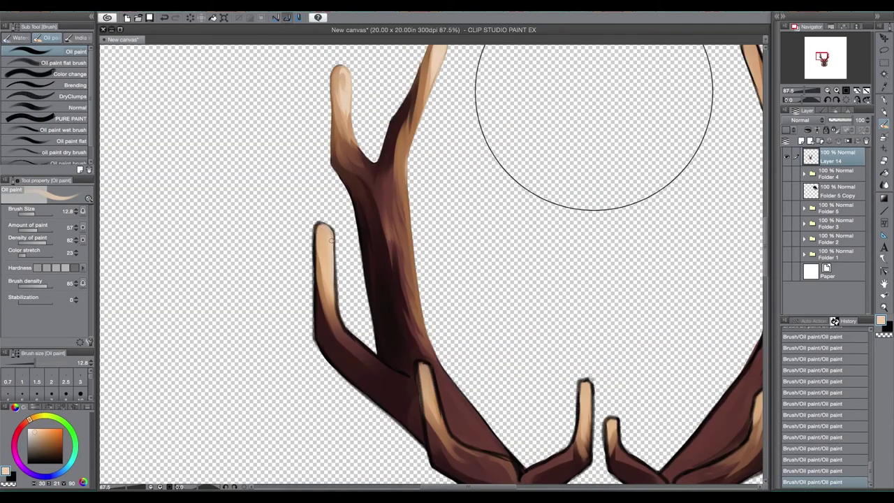
key(e)
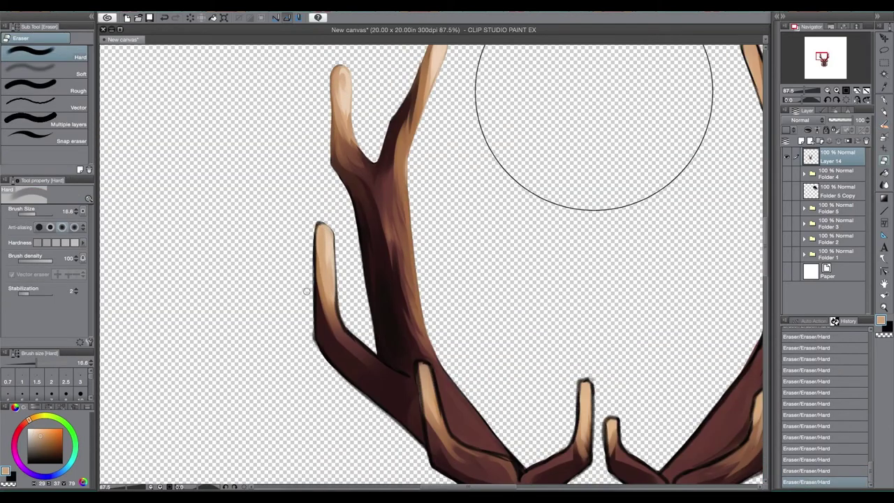
key(b)
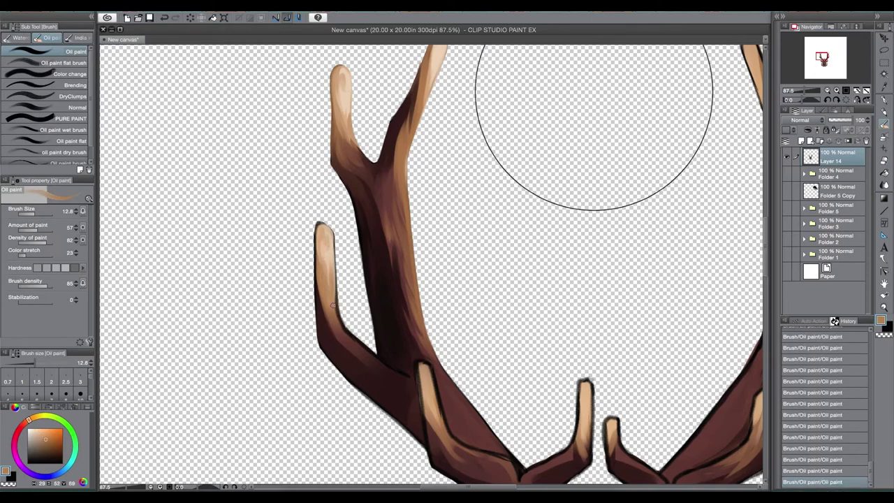
- Trim the inner edge of the lower outer tine with the Hard eraser and check it against the white paper
drag(339, 294, 341, 329)
key(e)
drag(340, 272, 340, 315)
click(788, 274)
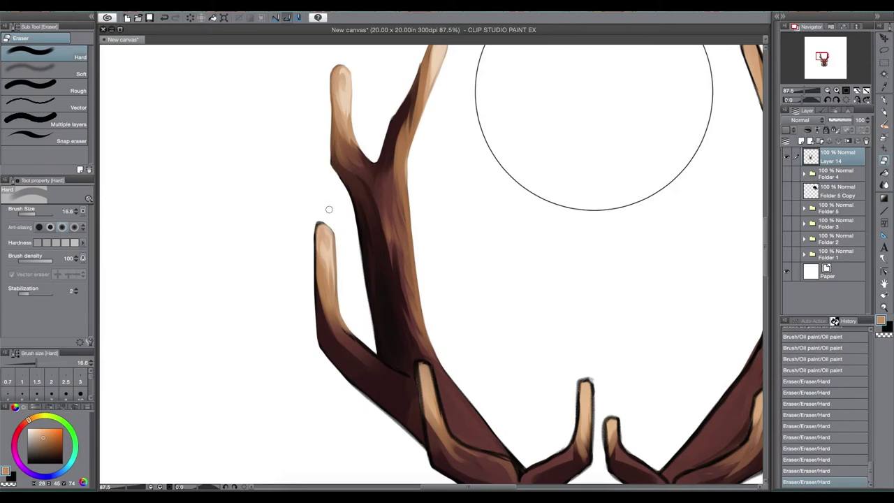
- Paint over the remaining outline of the lower outer tine and its branch with sampled tan and brown
key(b)
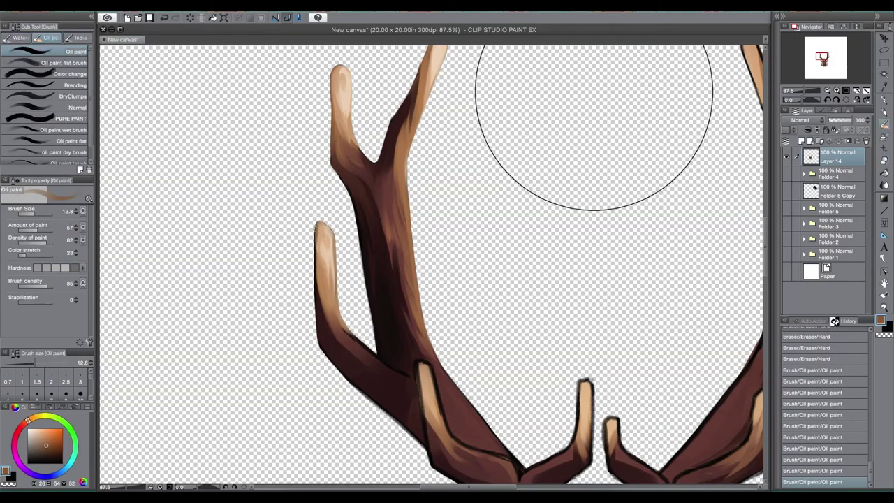
drag(316, 224, 320, 295)
alt+click(320, 296)
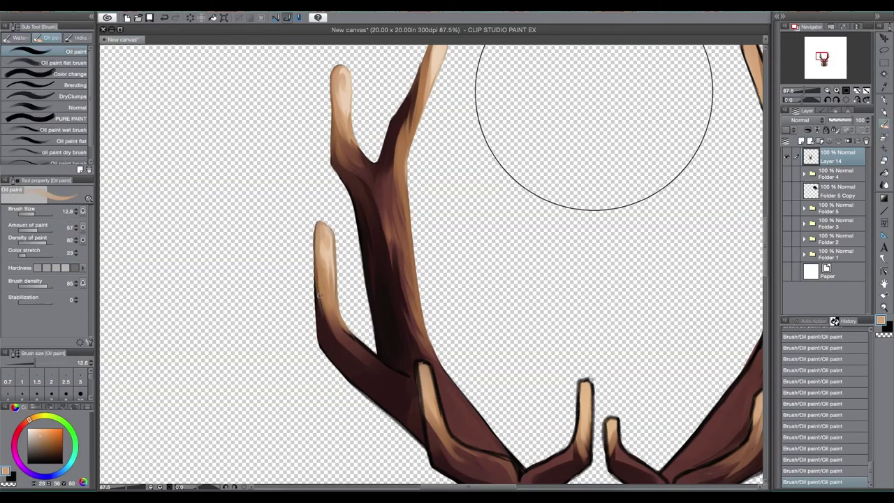
alt+click(347, 340)
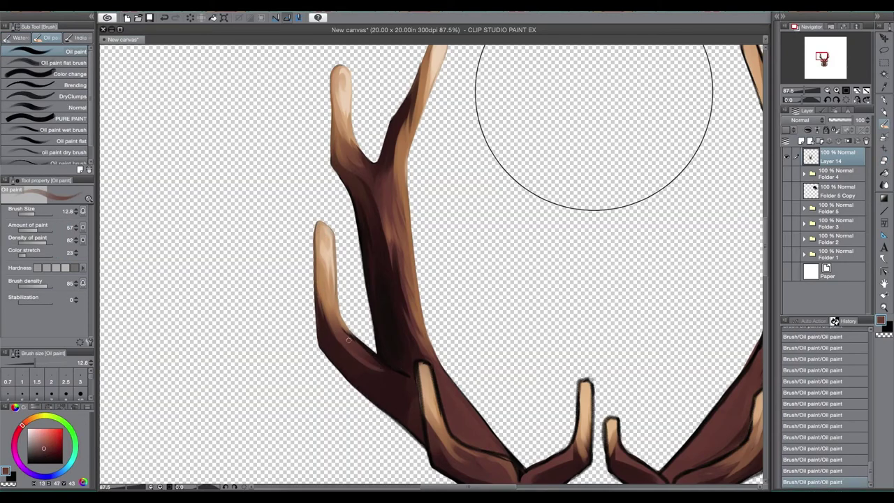
alt+click(360, 348)
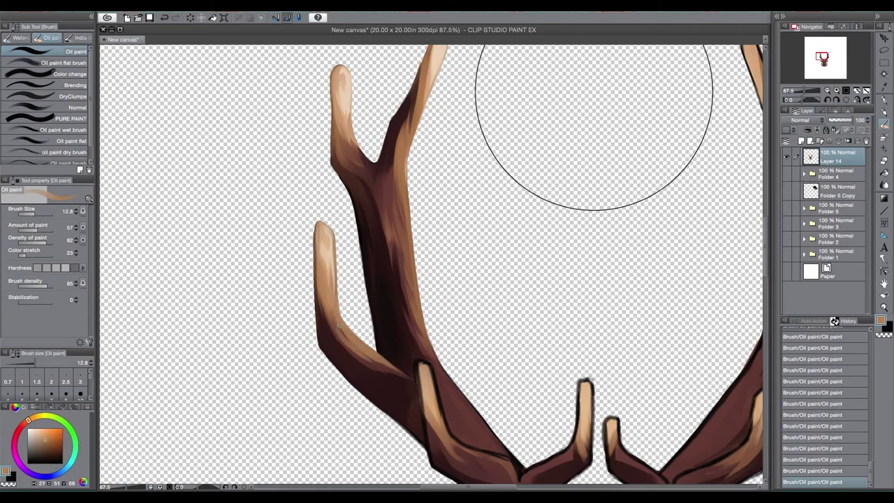
alt+click(380, 364)
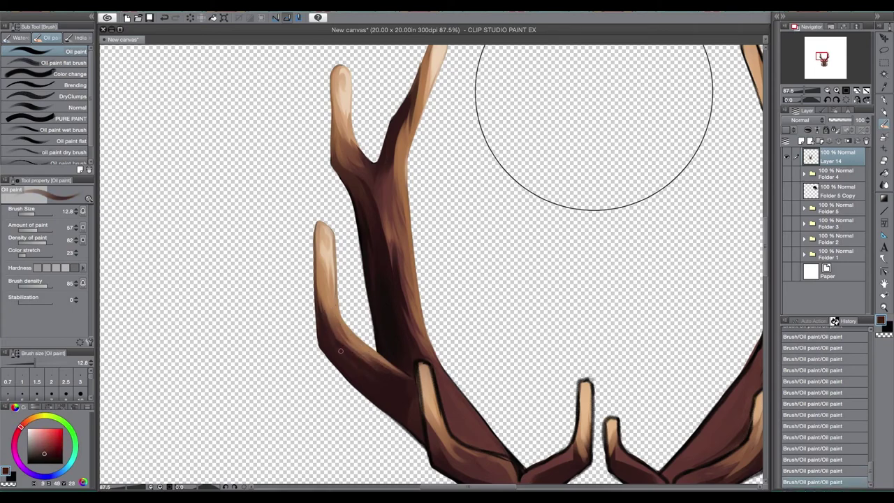
- Darken the underside of the left antler's lower outer branch with sampled dark browns
key(bracketright)
alt+click(390, 306)
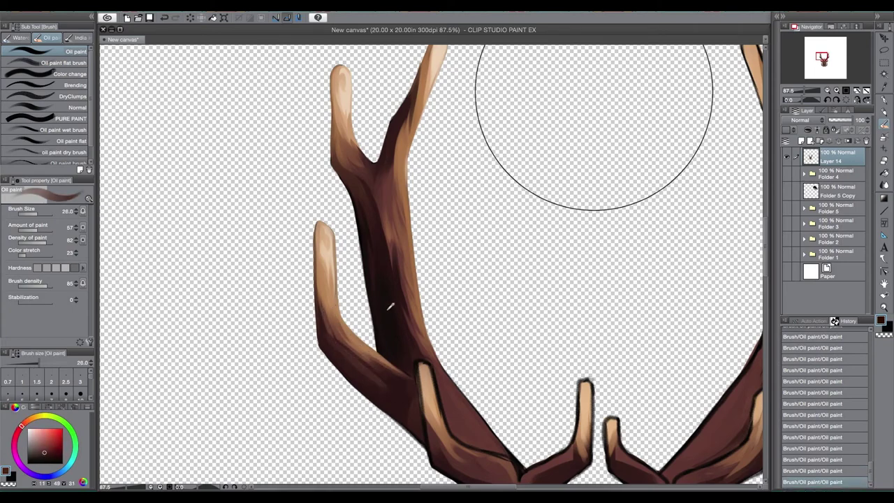
alt+click(390, 306)
key(bracketleft)
key(bracketleft)
key(ctrl+z)
alt+click(332, 340)
drag(332, 340, 326, 332)
- Refine the lower shaft and the bend of the outer tine with a smaller brush in sampled browns
key(bracketleft)
key(bracketleft)
key(bracketleft)
alt+click(406, 324)
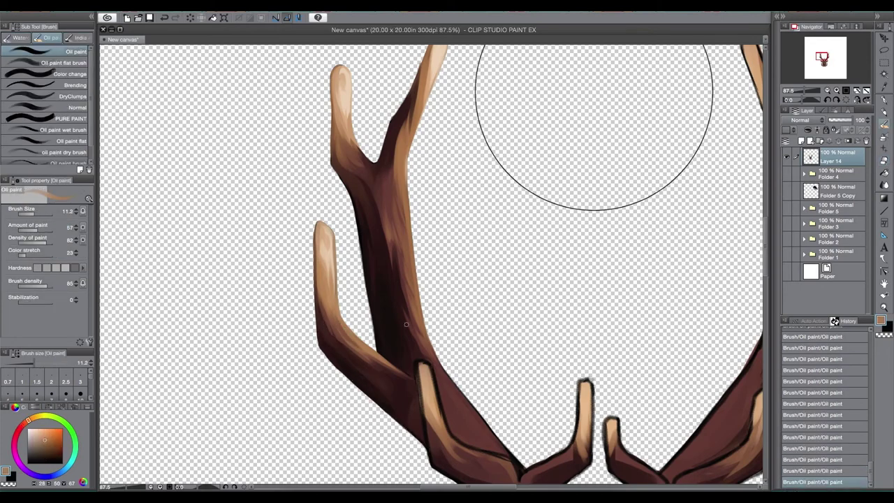
alt+click(335, 325)
- Blend the left antler's lower outer branch and lower shaft with a larger brush in sampled dark browns
scroll(335, 325, down, 5)
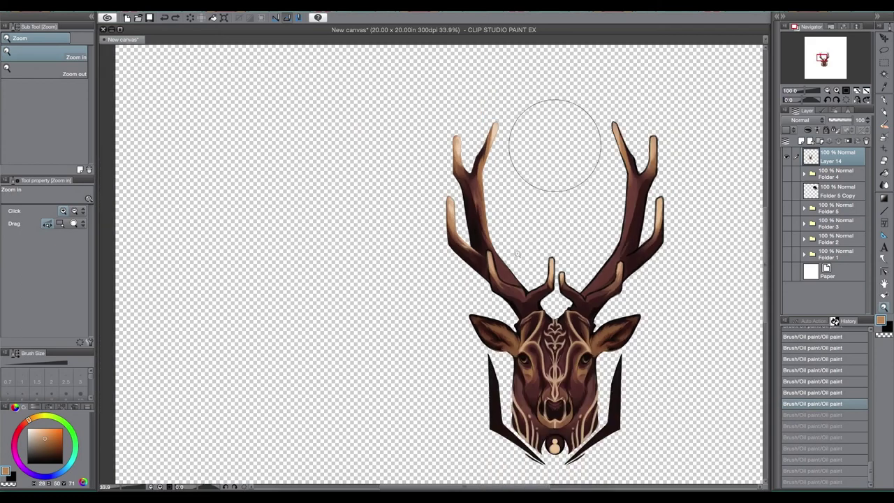
scroll(326, 229, up, 4)
key(bracketright)
key(bracketright)
key(bracketright)
alt+click(326, 228)
drag(326, 228, 403, 317)
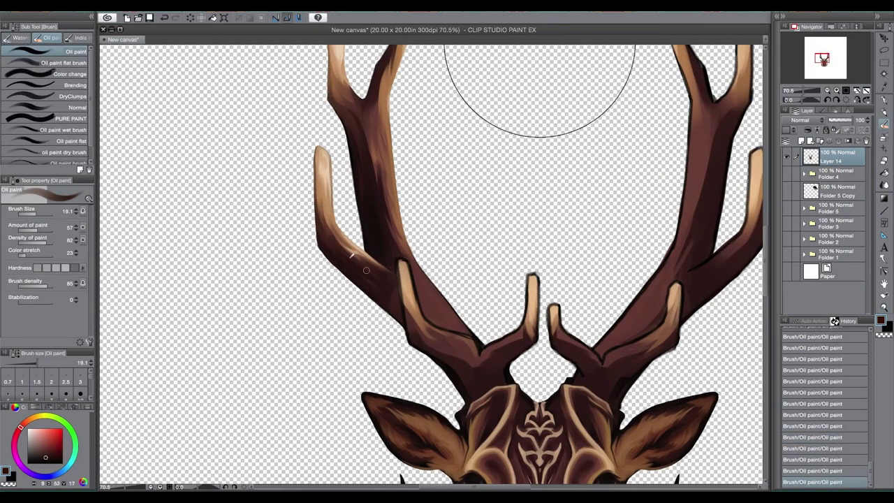
scroll(366, 270, down, 2)
drag(448, 342, 382, 294)
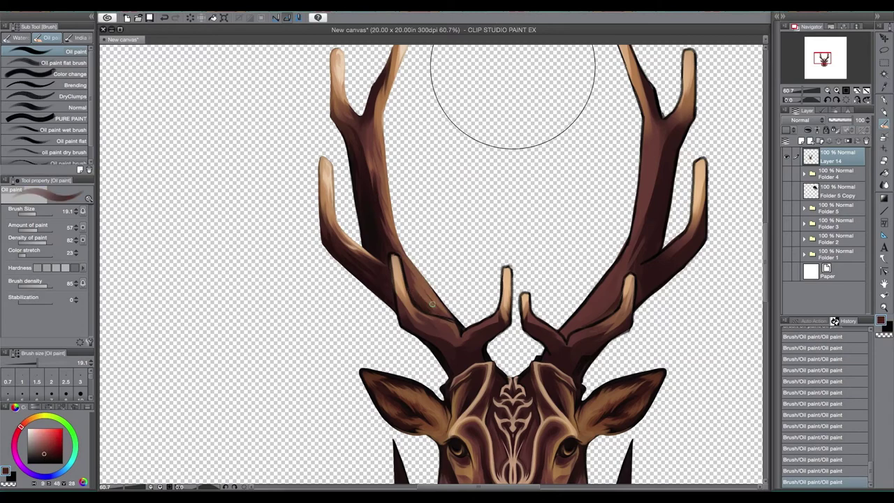
- Lasso and copy the finished left antler, paste it, mirror it horizontally and position it over the right antler
key(m)
scroll(429, 308, up, 2)
drag(412, 136, 427, 377)
key(ctrl+c)
key(ctrl+v)
key(ctrl+t)
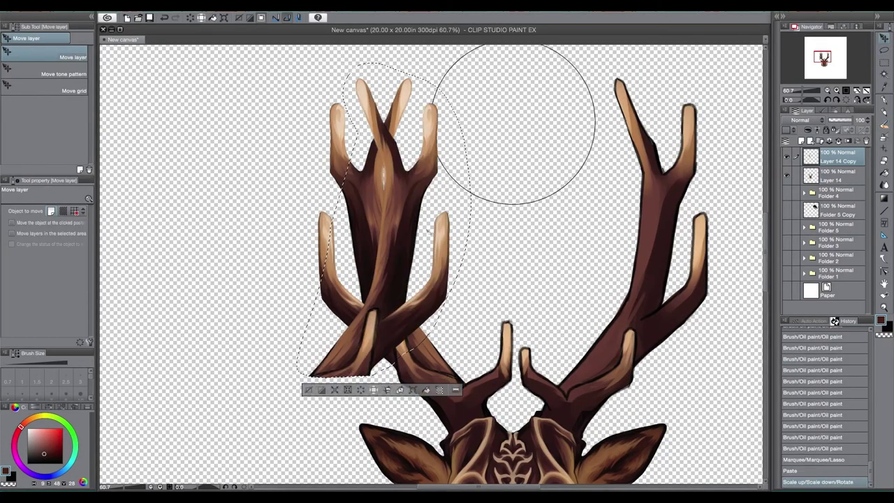
drag(407, 221, 681, 221)
key(Return)
key(ctrl+d)
- Erase the old right antler and the copy's surplus around the front tine with the Hard eraser, and merge the copy down
key(e)
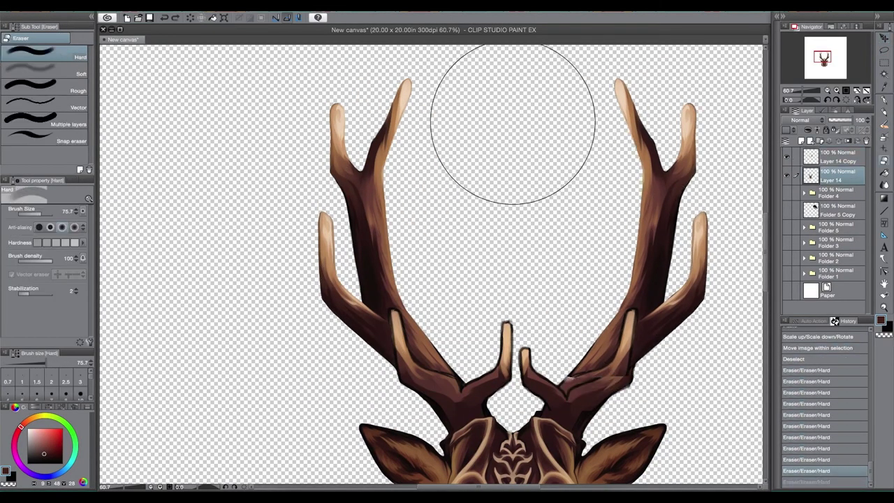
drag(566, 300, 628, 324)
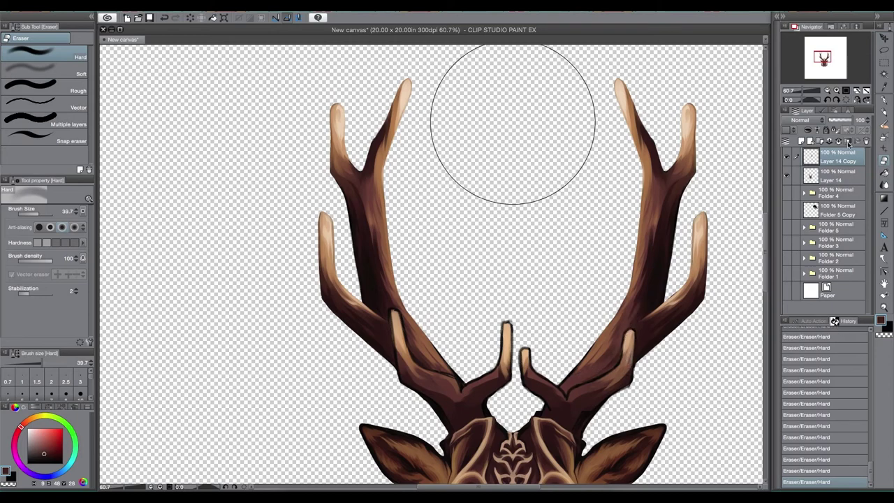
key(ctrl+e)
- Paint over the seam between the pasted right antler and its front branch with sampled dark browns
key(ctrl+0)
key(ctrl+alt+0)
key(b)
mouse_move(625, 297)
mouse_down()
mouse_move(604, 336)
mouse_move(572, 341)
mouse_move(523, 323)
mouse_move(624, 285)
mouse_move(619, 253)
mouse_move(604, 307)
mouse_up()
alt+click(572, 341)
alt+click(578, 323)
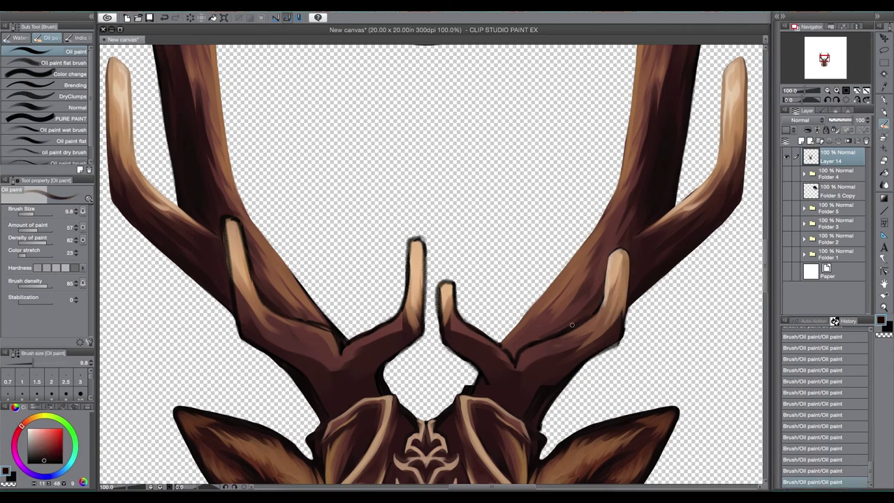
- Paint over the outline of the right antler's front tine with sampled tan and brown strokes
alt+click(614, 270)
drag(607, 284, 602, 313)
alt+click(615, 294)
alt+click(618, 264)
key(bracketright)
alt+click(601, 284)
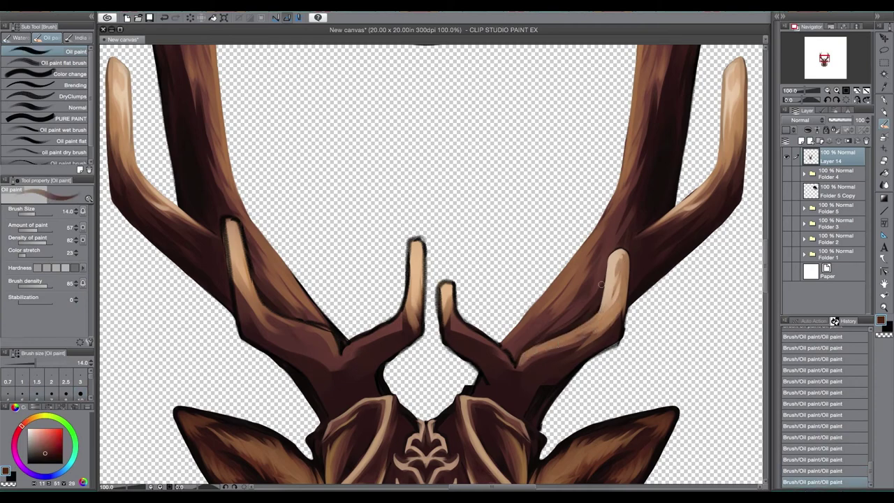
- Darken the underside of the right antler's front branch with sampled dark browns and trim its edge with the Hard eraser
alt+click(555, 368)
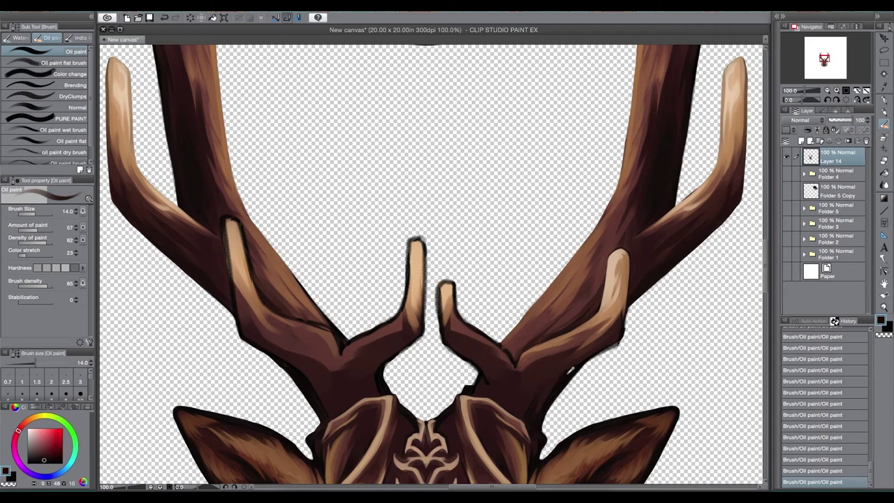
key(bracketleft)
key(bracketleft)
key(bracketleft)
key(bracketright)
key(bracketright)
key(bracketright)
key(bracketright)
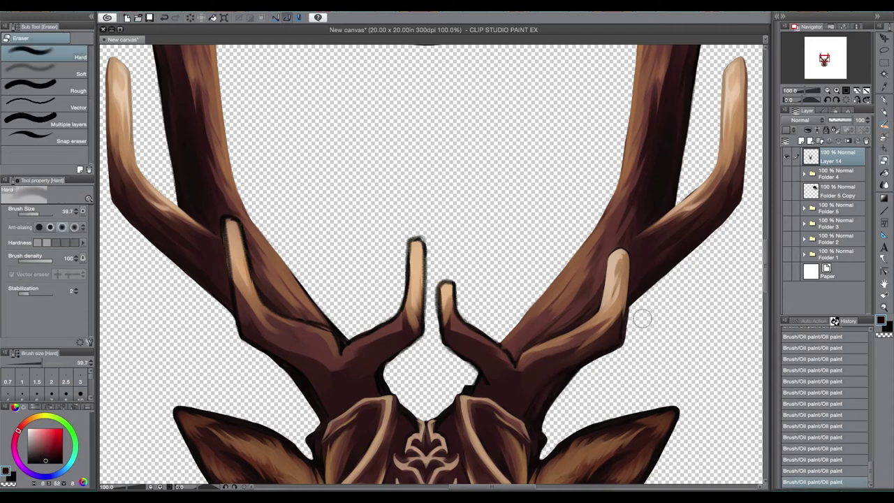
alt+click(606, 344)
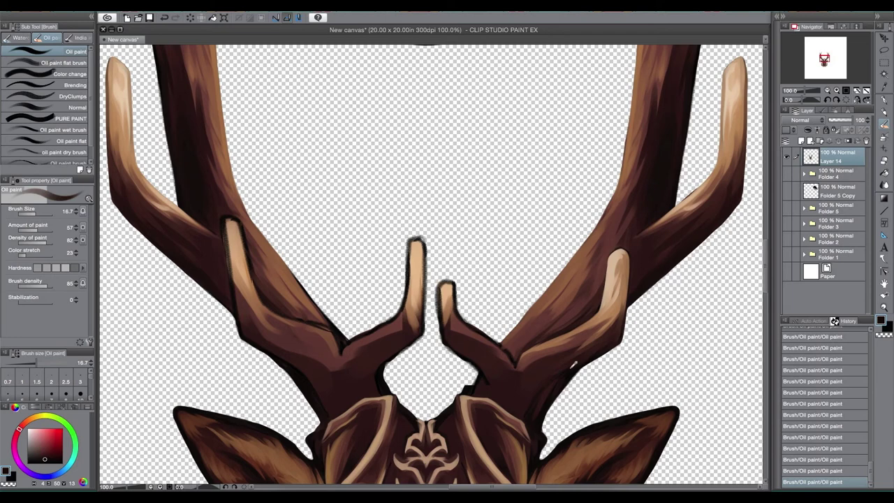
key(e)
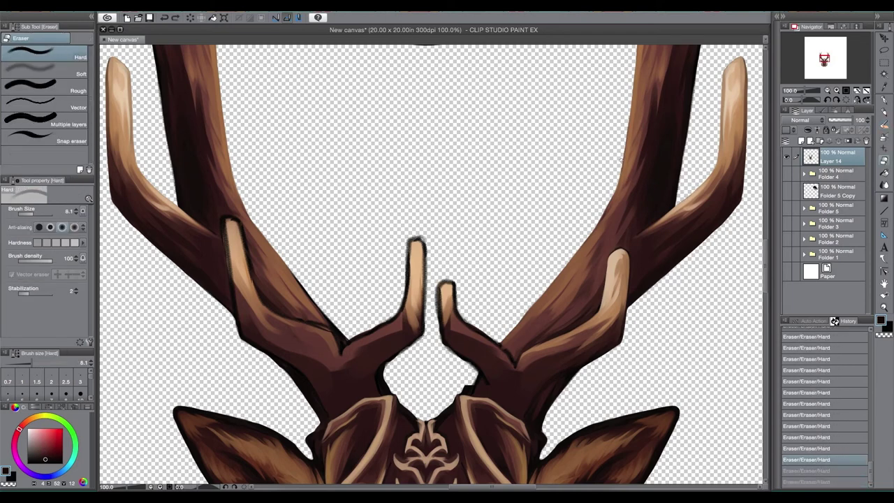
- Show the white Paper layer and refine the right antler's front tine with small light tan strokes
click(786, 273)
key(b)
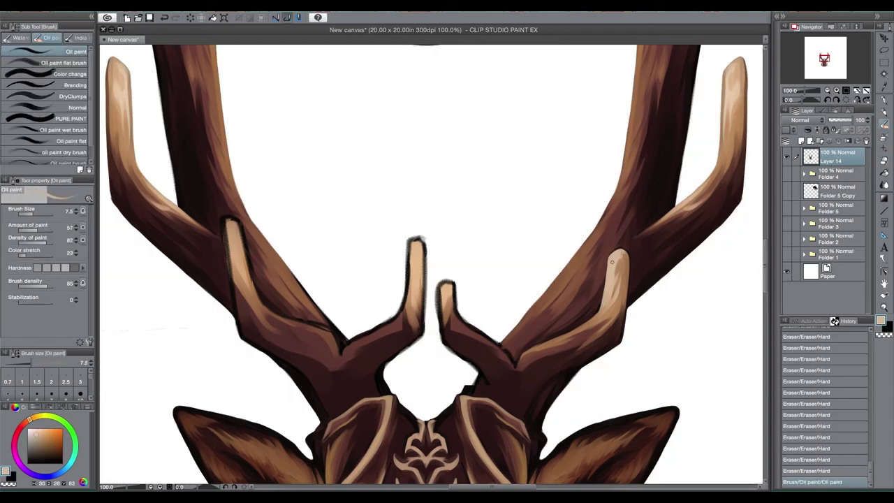
drag(607, 260, 605, 308)
alt+click(594, 323)
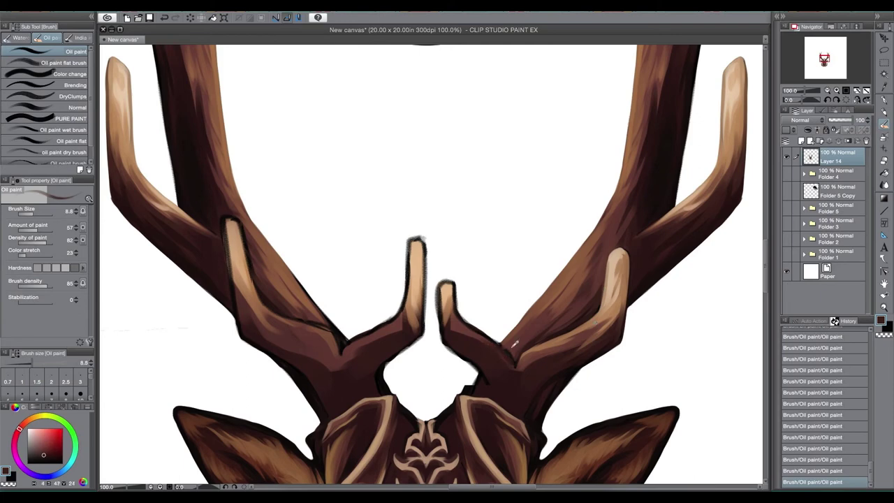
- Paint over the outline of the small right inner tine and trim its lower edge with the Hard eraser
mouse_move(493, 355)
mouse_down()
mouse_move(520, 325)
mouse_move(458, 292)
mouse_move(439, 323)
mouse_up()
key(e)
drag(447, 342, 478, 372)
key(b)
drag(440, 288, 454, 279)
mouse_move(440, 322)
mouse_down()
mouse_move(447, 290)
mouse_move(475, 332)
mouse_up()
- Shade the small right inner tine and its junction with the antler base in sampled browns
alt+click(517, 356)
key(bracketright)
alt+click(473, 390)
drag(466, 383, 474, 390)
key(ctrl+z)
alt+click(449, 381)
alt+click(447, 322)
key(bracketright)
alt+click(461, 344)
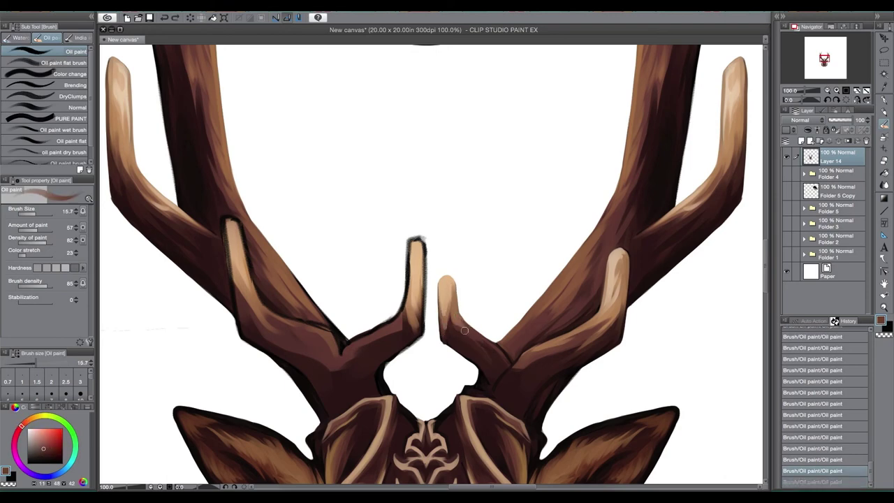
- Trim the small right inner tine's underside and darken the right antler's base with sampled near-black brown
key(e)
drag(454, 349, 451, 354)
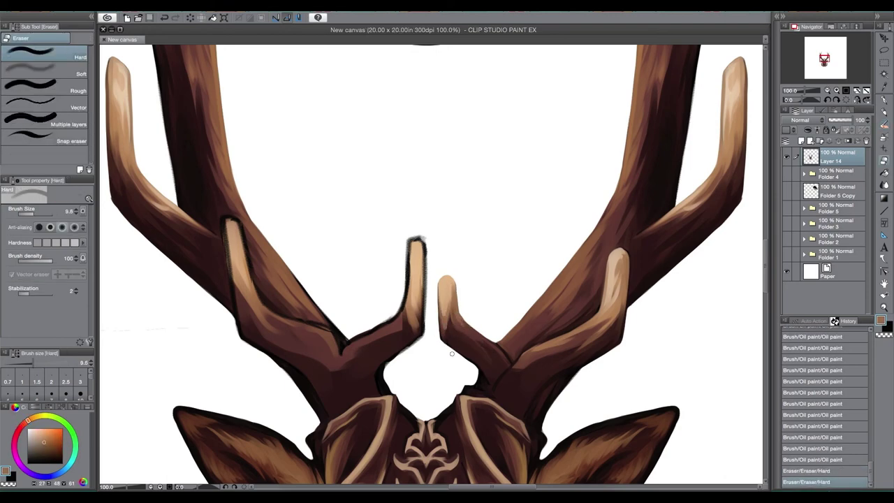
key(b)
alt+click(507, 385)
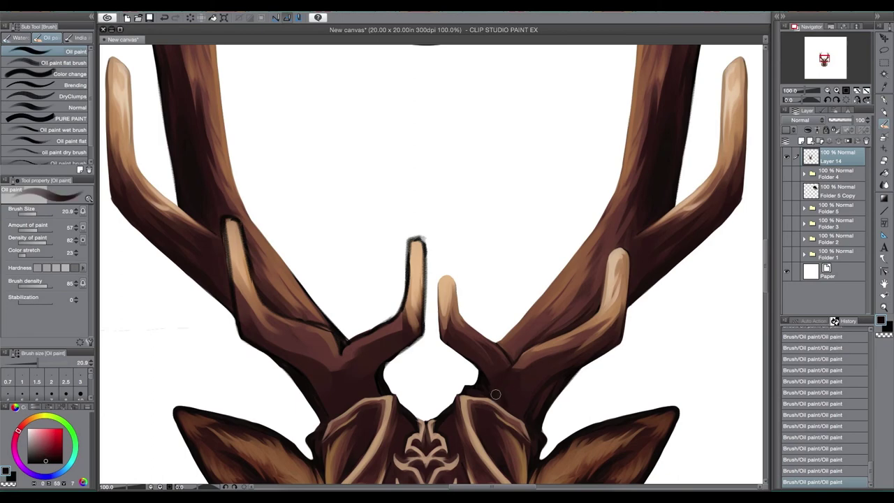
key(e)
key(b)
key(bracketleft)
key(bracketleft)
drag(467, 387, 470, 383)
- Paint over the outline of the left inner tine's tip with sampled light tan and trim it with the Hard eraser
alt+click(512, 335)
alt+click(417, 266)
mouse_move(419, 241)
mouse_down()
mouse_move(422, 294)
mouse_move(406, 240)
mouse_move(405, 273)
mouse_up()
key(e)
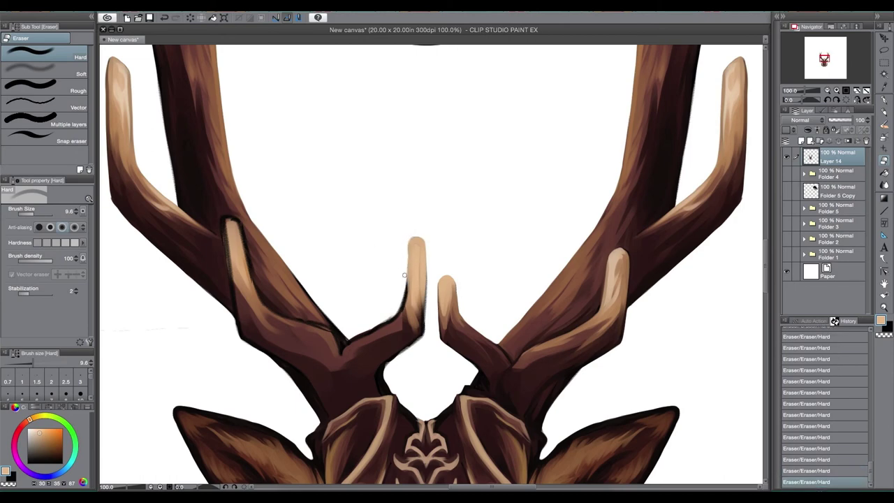
key(b)
mouse_move(412, 257)
mouse_down()
mouse_move(406, 305)
mouse_move(430, 330)
mouse_move(419, 290)
mouse_up()
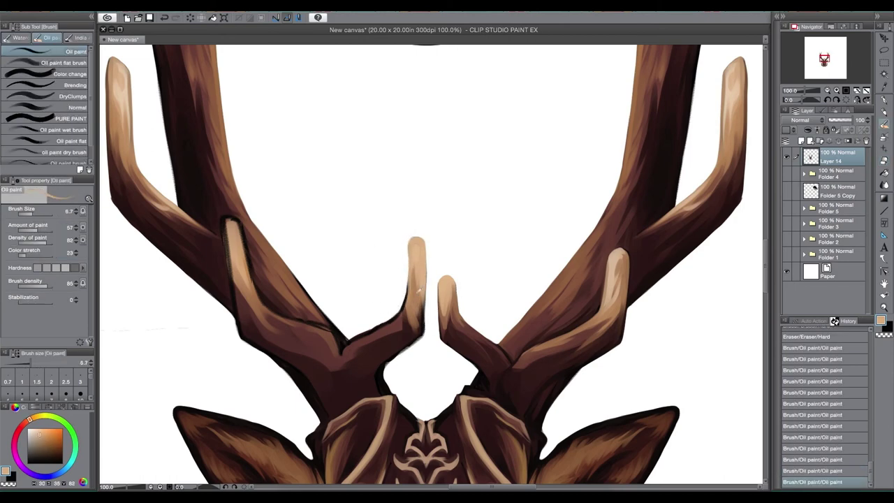
- Shade the lower bend and underside of the left inner tine with sampled browns
alt+click(447, 327)
mouse_move(410, 289)
mouse_down()
mouse_move(421, 332)
mouse_move(423, 305)
mouse_move(437, 327)
mouse_move(400, 339)
mouse_up()
key(ctrl+z)
key(ctrl+z)
alt+click(419, 316)
alt+click(418, 323)
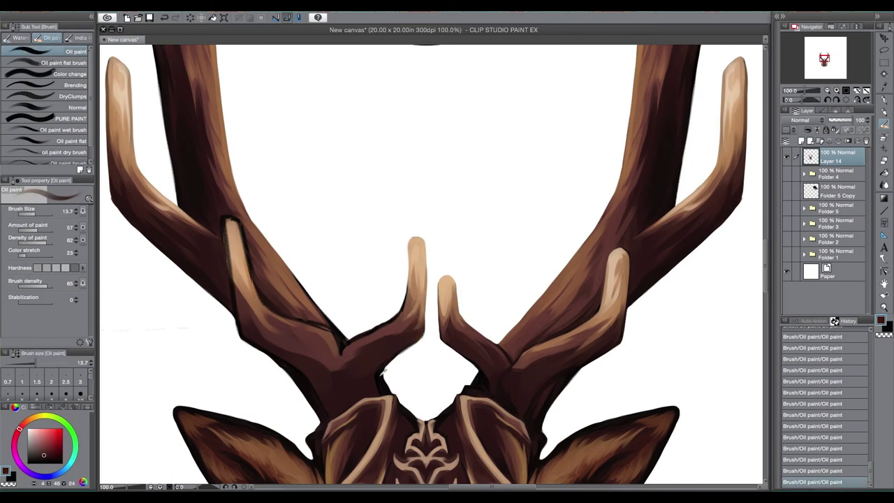
- Paint over the upper outline of the left inner branch with sampled brown and undo the unwanted strokes
alt+click(323, 373)
alt+click(405, 304)
drag(391, 321, 351, 338)
key(ctrl+z)
key(ctrl+z)
key(ctrl+z)
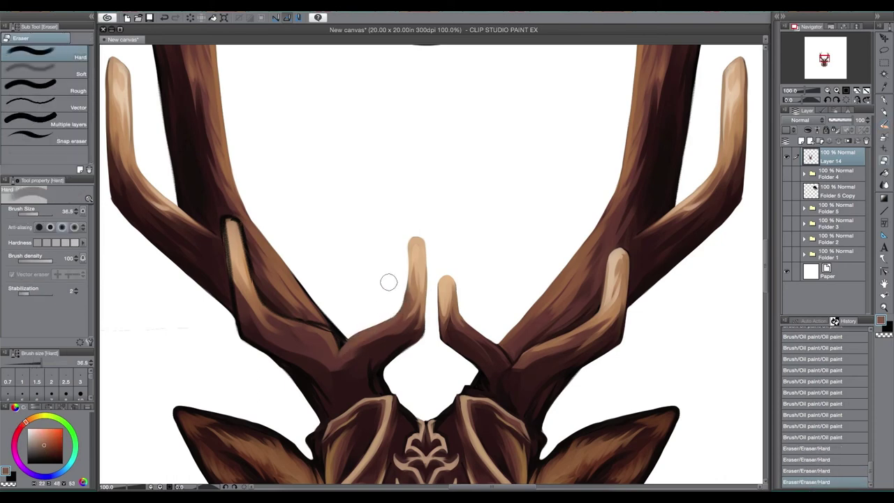
- Paint over the outline of the left antler's front tine with sampled tan and dark brown
alt+click(288, 356)
alt+click(232, 224)
drag(232, 222, 241, 271)
alt+click(233, 224)
drag(230, 228, 228, 276)
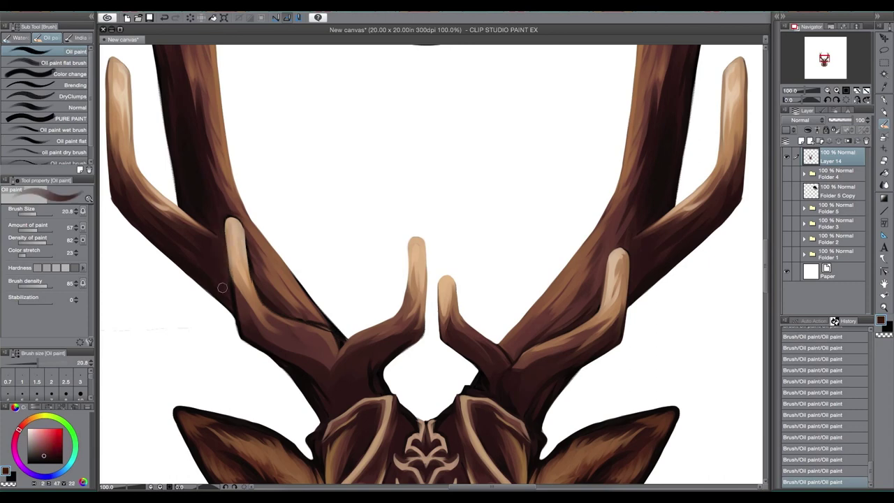
alt+click(233, 243)
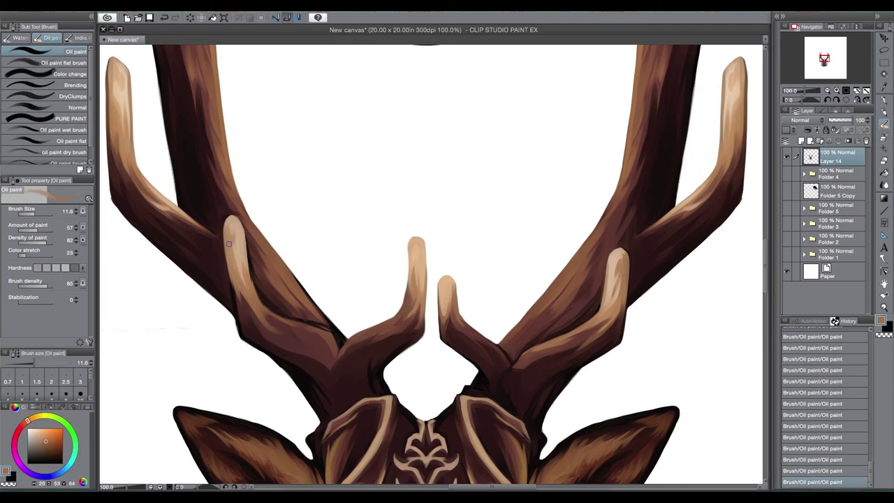
- Paint over the outline along the left antler's front branch with sampled browns down to its junction
alt+click(233, 293)
mouse_move(260, 313)
mouse_down()
mouse_move(280, 328)
mouse_move(321, 326)
mouse_move(325, 363)
mouse_up()
alt+click(266, 314)
alt+click(294, 328)
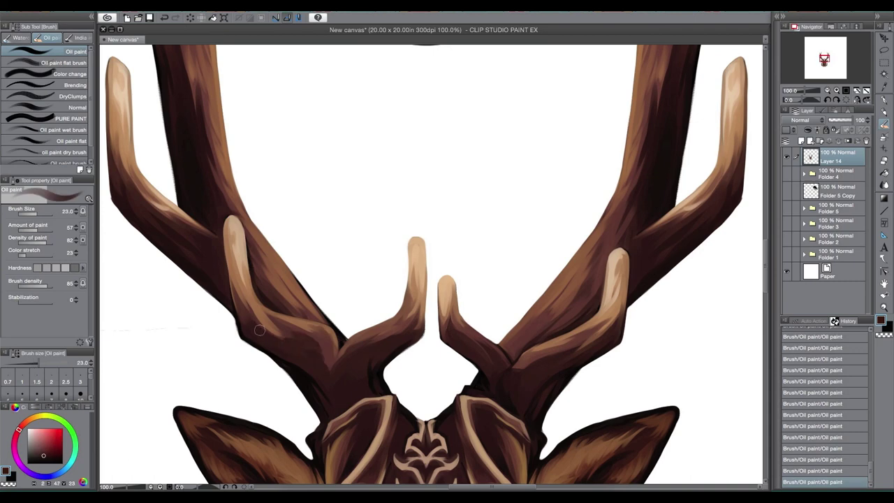
- Flip the canvas view horizontally and deepen the front branch's base with sampled dark browns and mid-brown accents
key(h)
key(bracketright)
alt+click(543, 370)
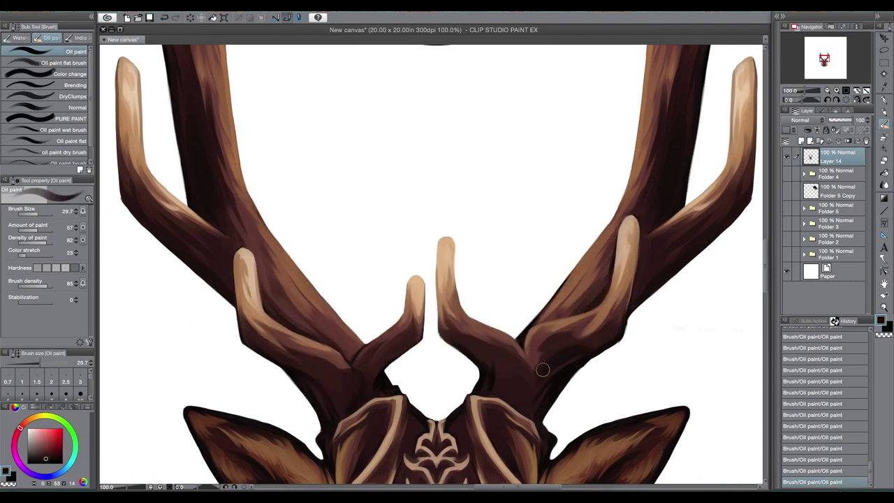
alt+click(549, 351)
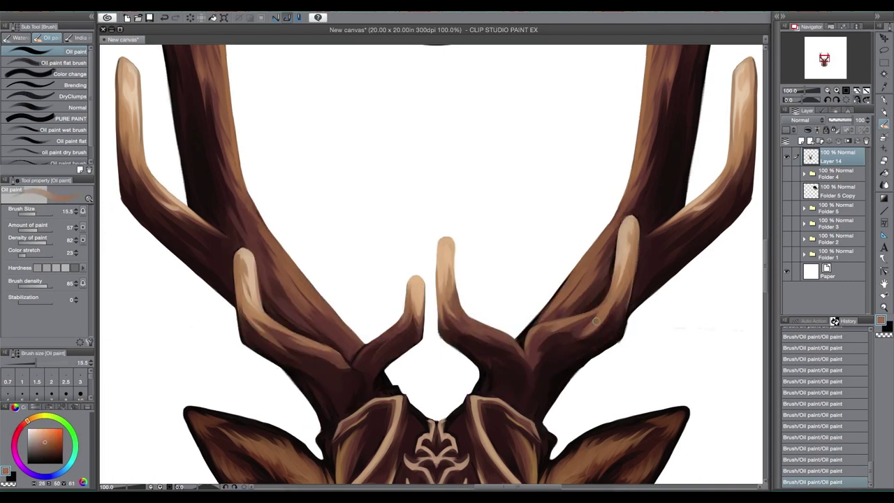
key(bracketleft)
key(h)
- Clean the lower antler edges with the Hard eraser and save the illustration
scroll(361, 273, down, 2)
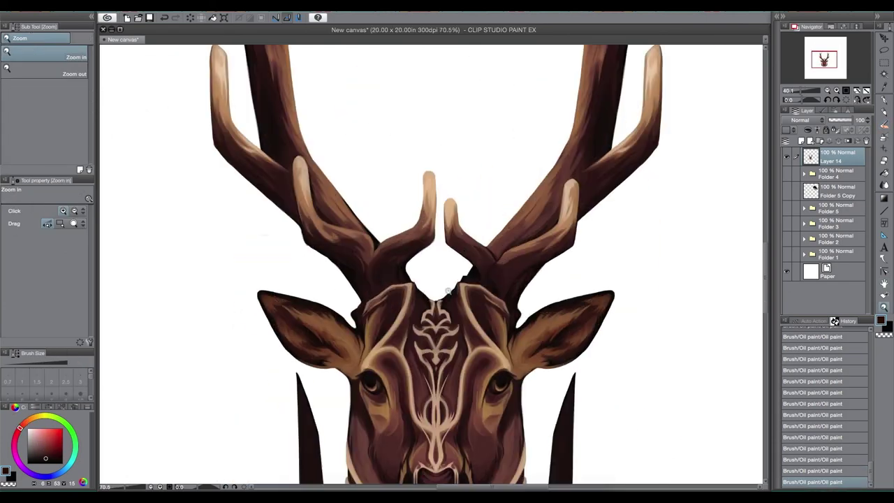
key(e)
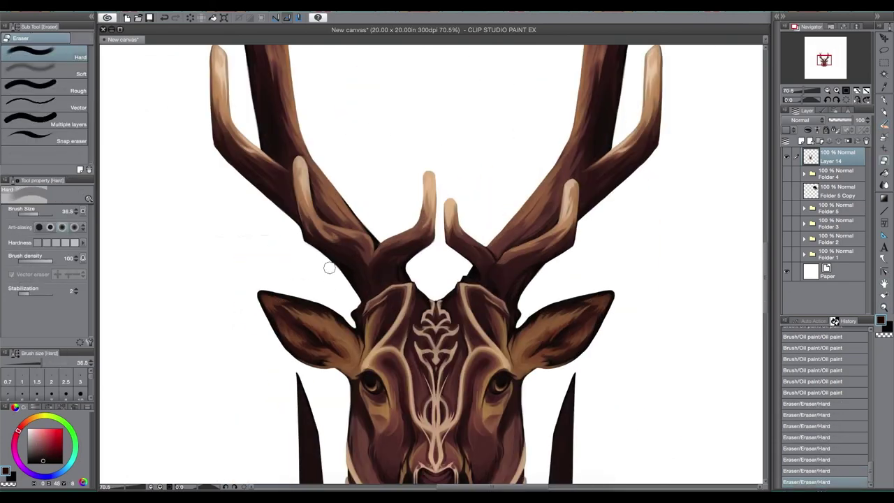
key(ctrl+s)
- Add a raster layer directly above the Paper layer and fill it with gray as the background
scroll(431, 266, down, 2)
key(ctrl+shift+n)
key(g)
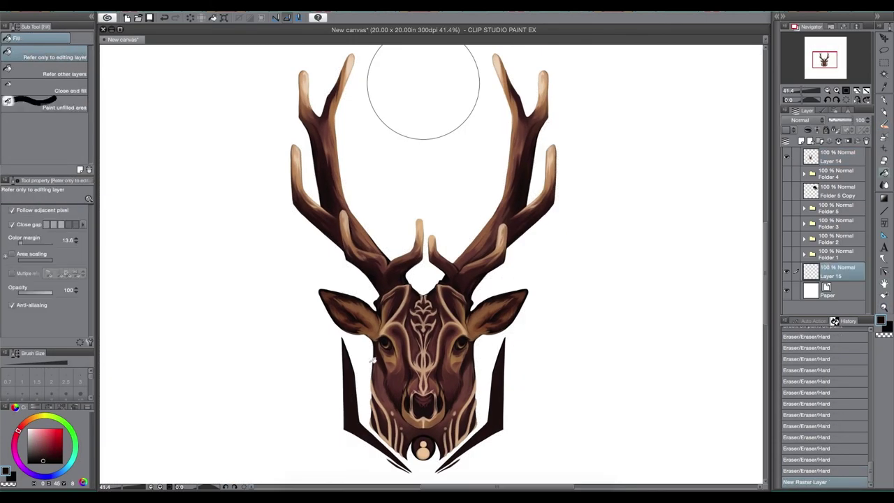
click(259, 314)
- Touch up the artwork with pen strokes on a new layer clipped to the stag head, and merge it down
scroll(721, 139, up, 1)
key(ctrl+shift+n)
key(ctrl+alt+g)
key(p)
mouse_move(391, 90)
mouse_down()
mouse_move(454, 133)
mouse_move(419, 147)
mouse_up()
scroll(416, 260, down, 1)
key(ctrl+e)
- Add a clipped Overlay layer above the stag head and airbrush warm glow over the face and both antlers
key(ctrl+shift+n)
click(803, 120)
key(ctrl+alt+g)
key(b)
mouse_move(419, 210)
mouse_down()
mouse_move(454, 293)
mouse_move(377, 309)
mouse_up()
drag(328, 160, 349, 251)
drag(489, 174, 528, 224)
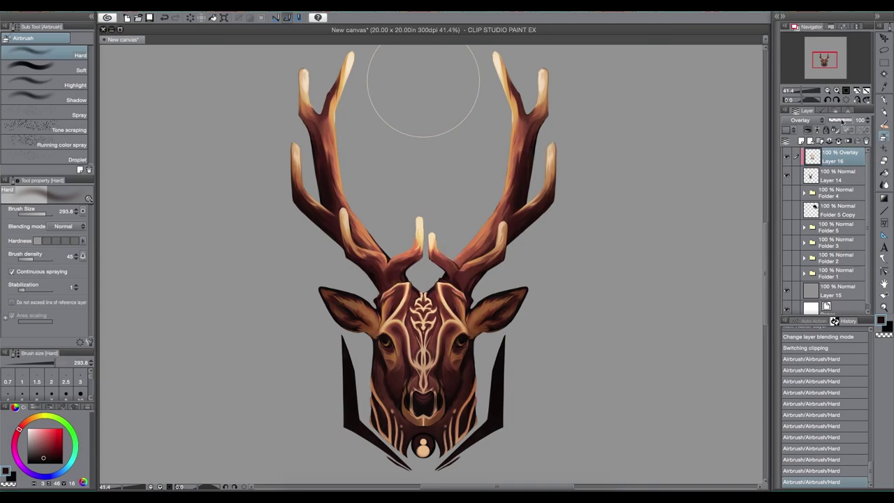
- Lower the Overlay layer's opacity to 73% and airbrush light cream over the artwork
drag(859, 120, 850, 120)
drag(447, 308, 426, 366)
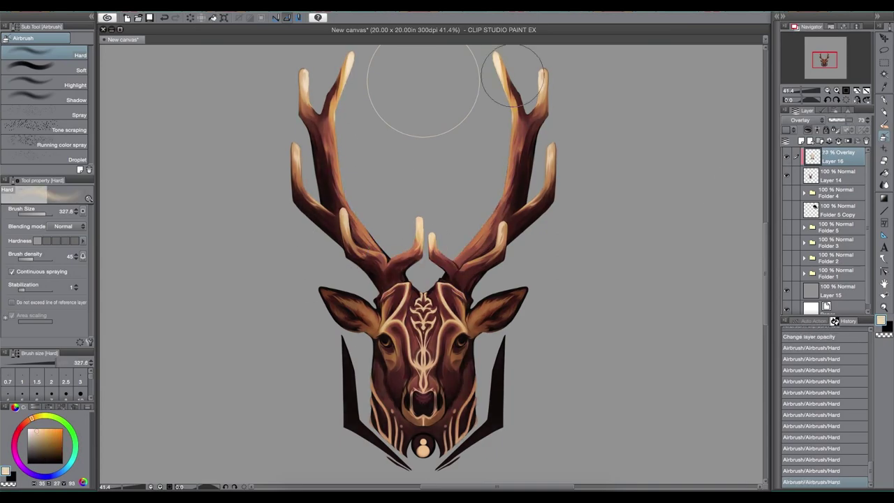